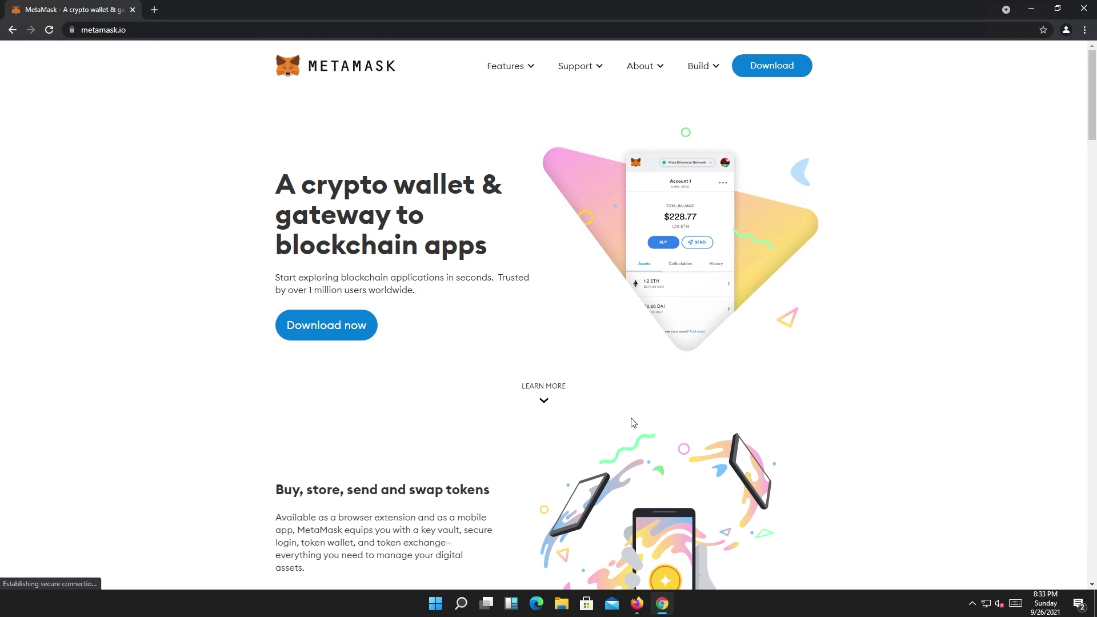
Check MyEtherWallet in Firefox, then minimize it to return to metamask.io.
{"action": "left_click", "coordinate": [637, 604]}
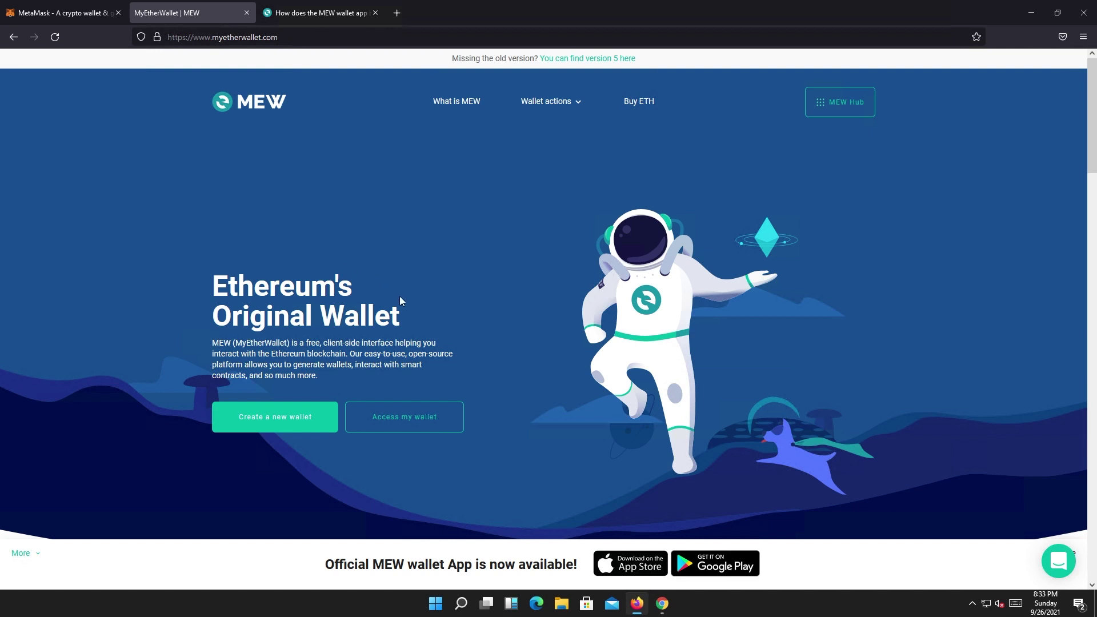
{"action": "left_click", "coordinate": [1031, 12]}
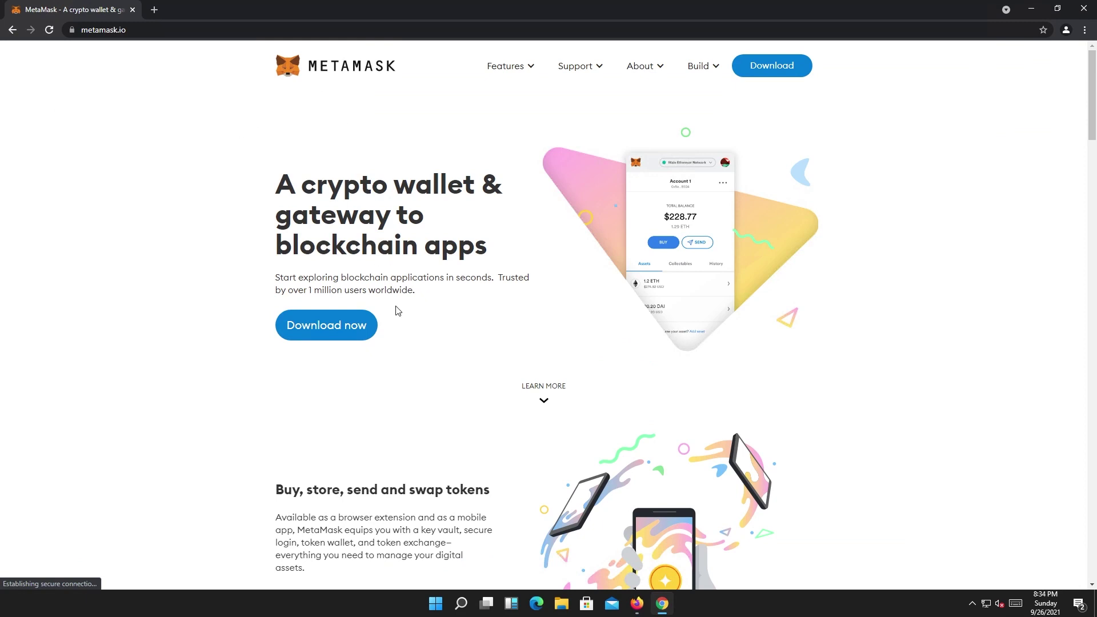
Install the MetaMask extension for Chrome from its Chrome Web Store listing.
{"action": "left_click", "coordinate": [344, 327]}
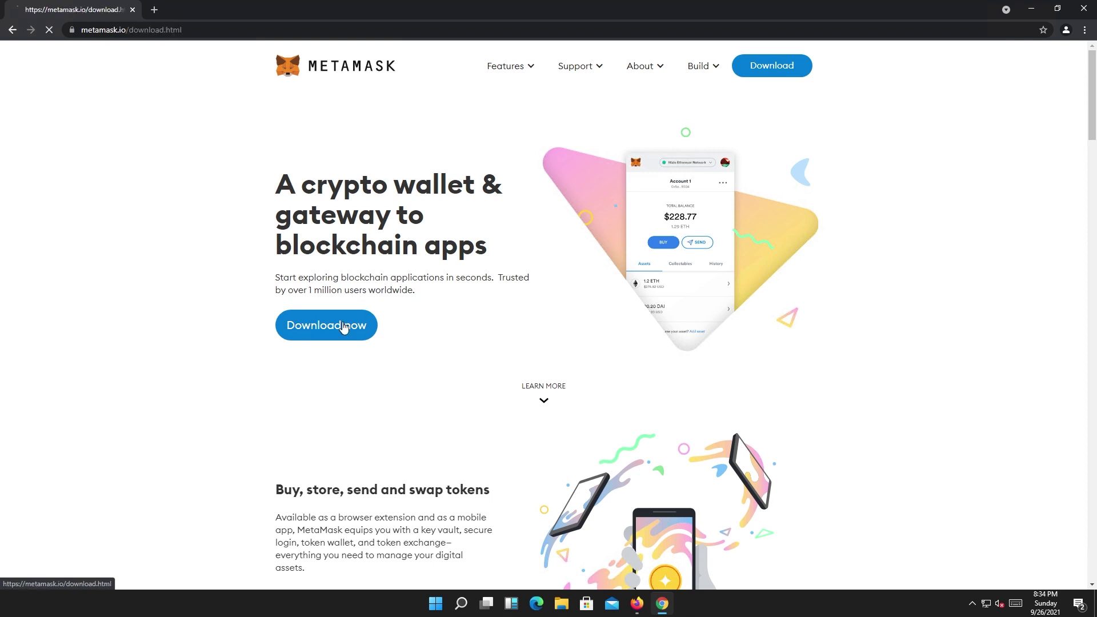
{"action": "left_click", "coordinate": [534, 448]}
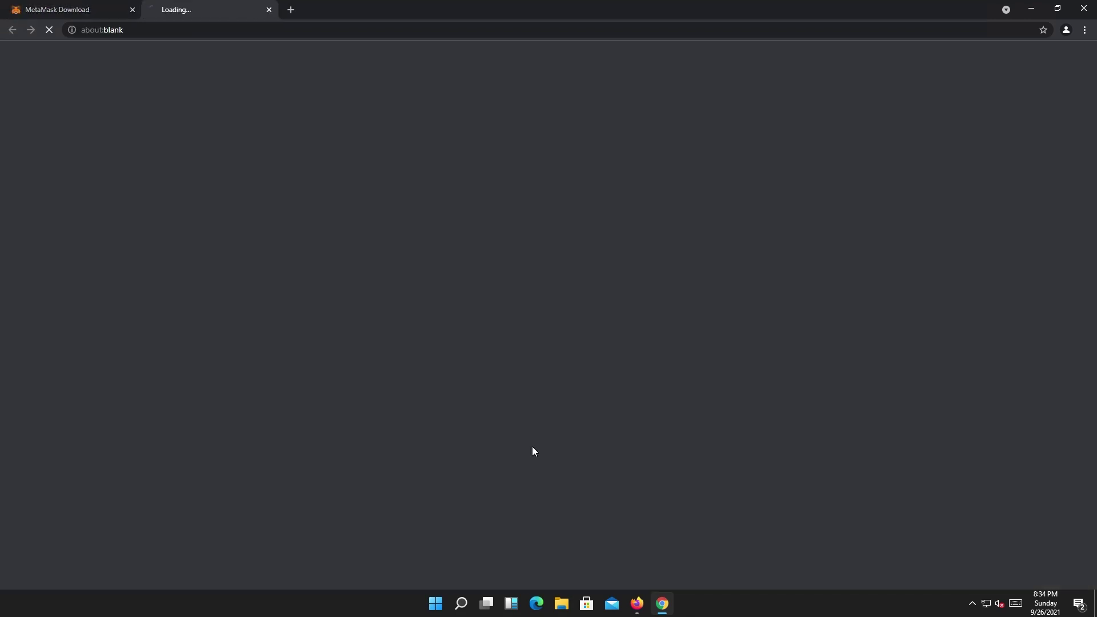
{"action": "left_click", "coordinate": [790, 139]}
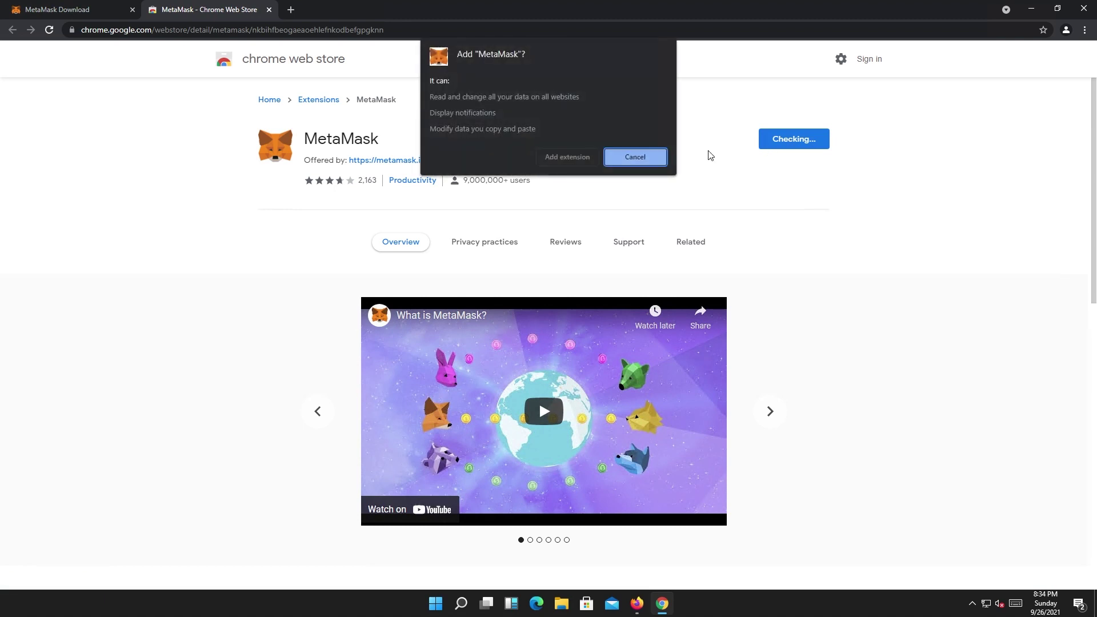
{"action": "left_click", "coordinate": [580, 164]}
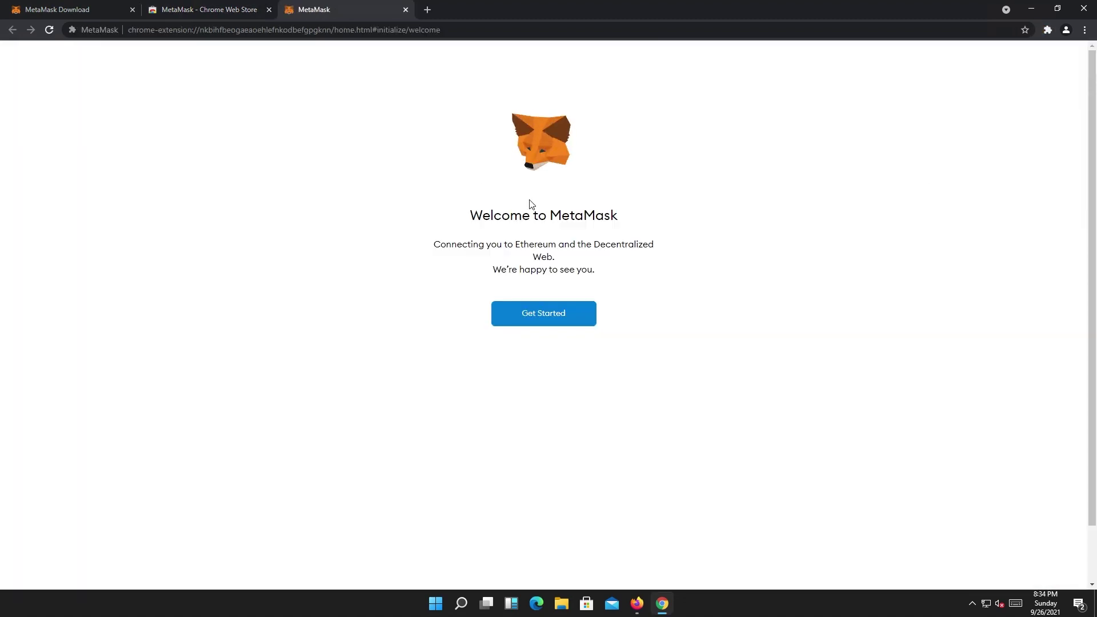
Start a new MetaMask wallet, allow usage data, and set a confirmed password with terms accepted.
{"action": "left_click", "coordinate": [553, 314]}
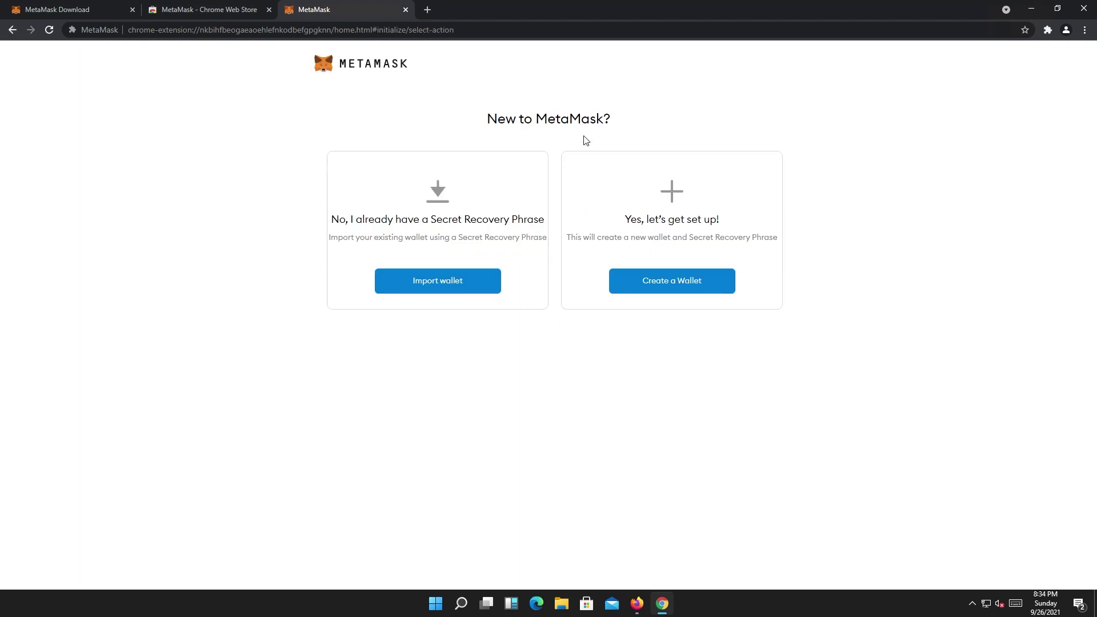
{"action": "left_click", "coordinate": [682, 293]}
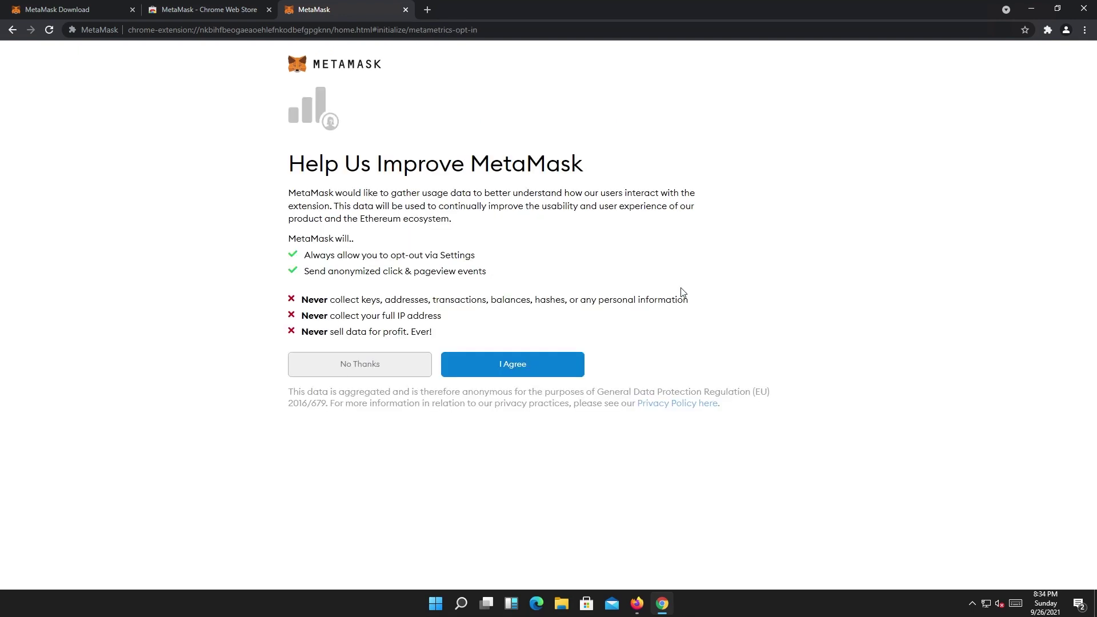
{"action": "left_click", "coordinate": [516, 371]}
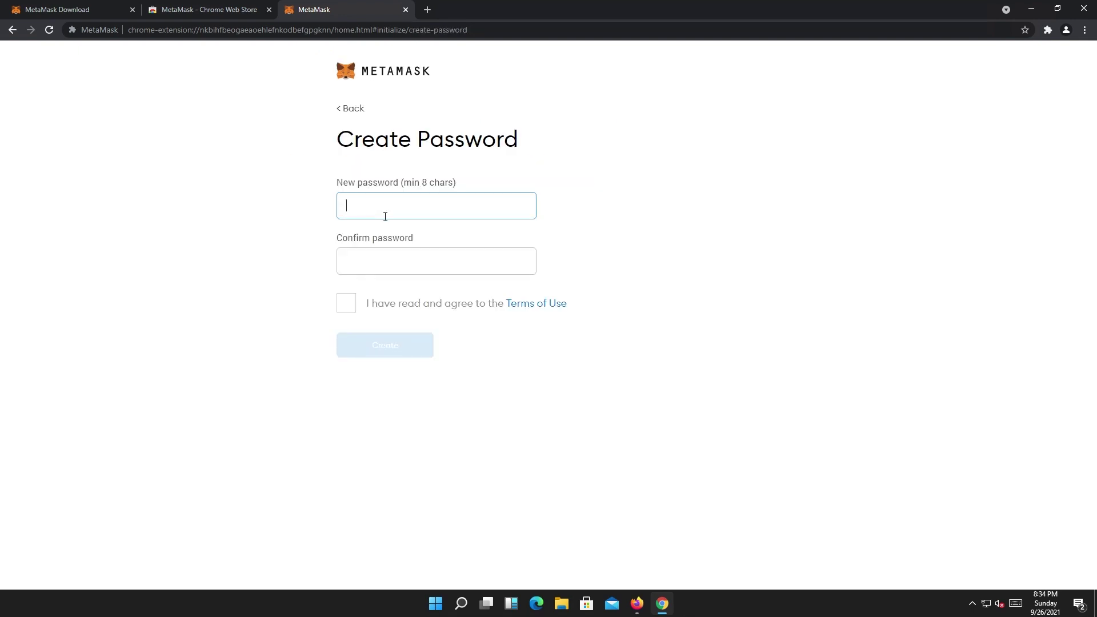
{"action": "type", "text": "**********"}
{"action": "key", "text": "Tab"}
{"action": "type", "text": "**********"}
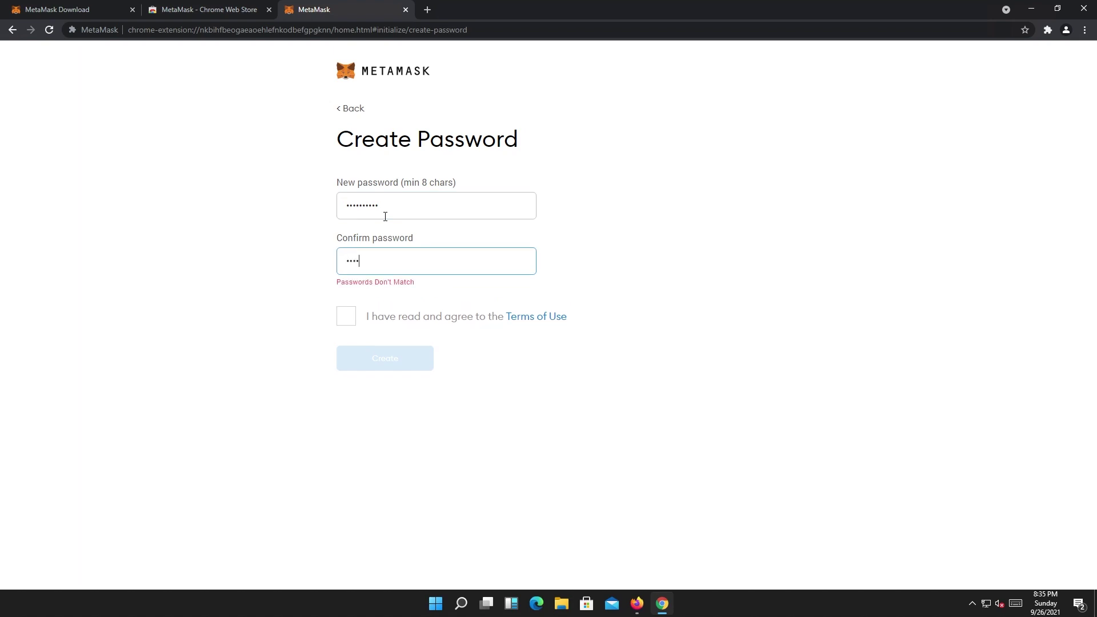
{"action": "left_click", "coordinate": [364, 307]}
{"action": "left_click", "coordinate": [396, 347]}
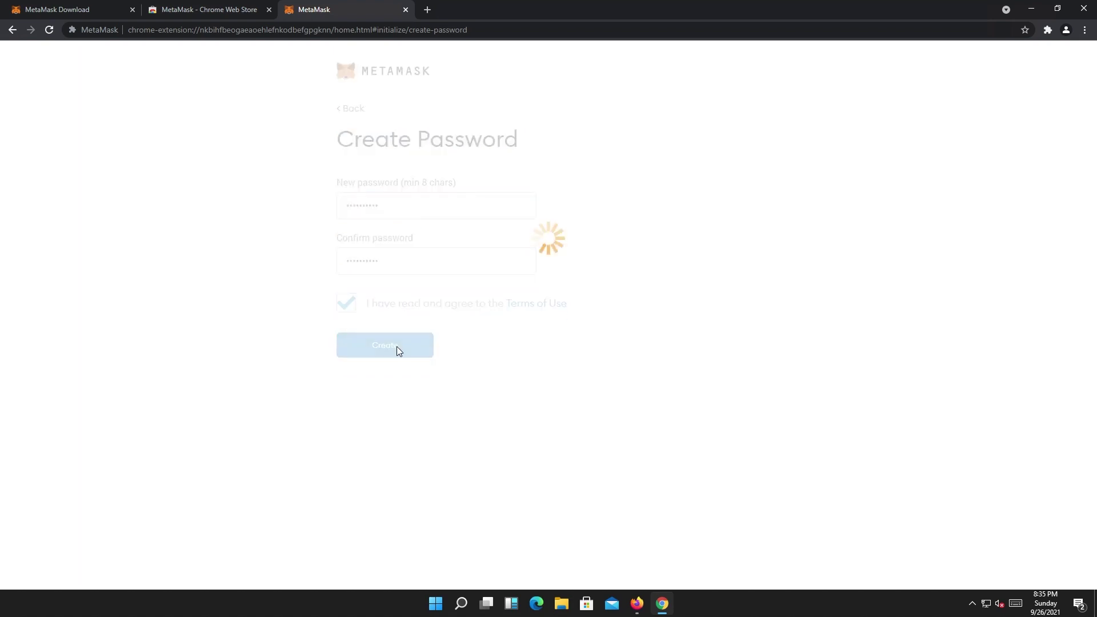
Reveal the secret backup phrase, reselect all 12 words in order, and finish setup.
{"action": "left_click", "coordinate": [334, 431]}
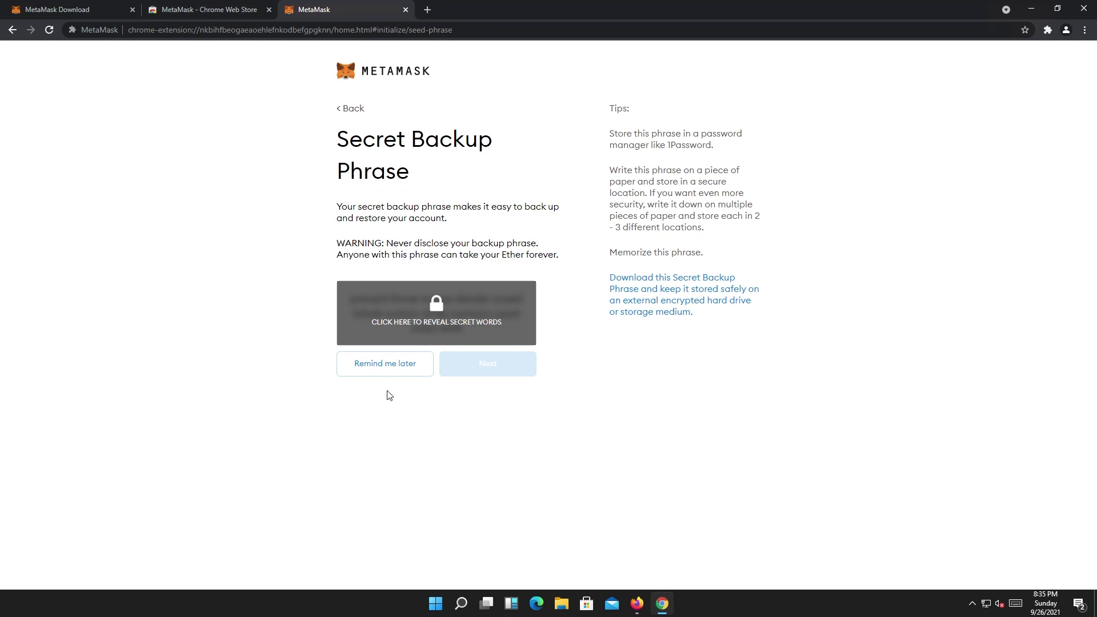
{"action": "left_click", "coordinate": [443, 313]}
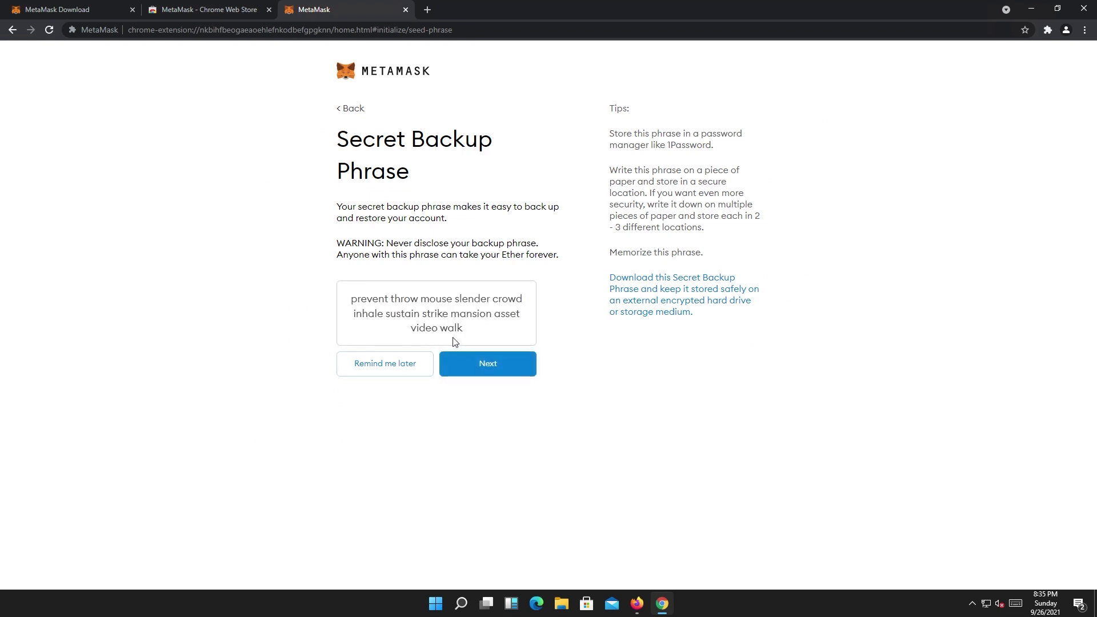
{"action": "left_click", "coordinate": [502, 365]}
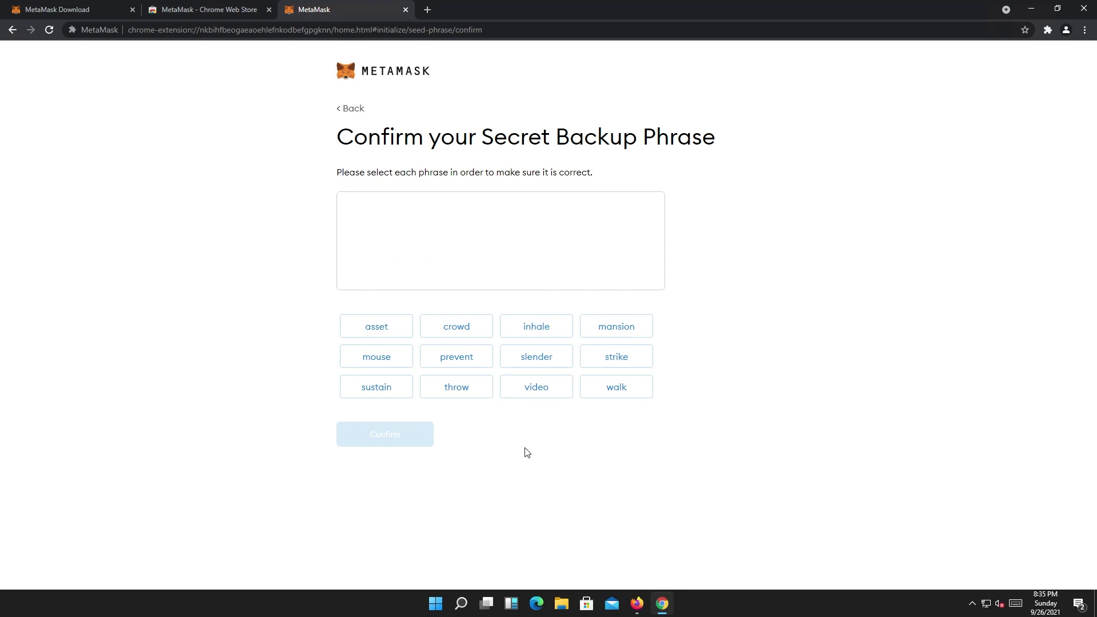
{"action": "left_click", "coordinate": [457, 357]}
{"action": "left_click", "coordinate": [456, 386]}
{"action": "left_click", "coordinate": [377, 357]}
{"action": "left_click", "coordinate": [537, 357]}
{"action": "left_click", "coordinate": [457, 327]}
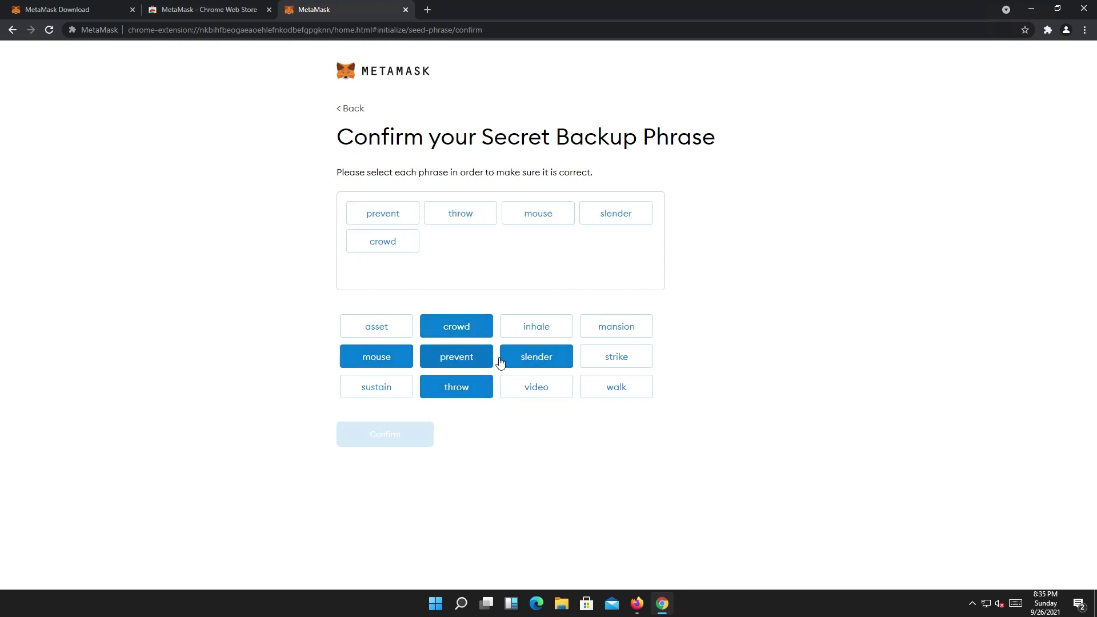
{"action": "left_click", "coordinate": [536, 326]}
{"action": "left_click", "coordinate": [400, 387]}
{"action": "left_click", "coordinate": [616, 356]}
{"action": "left_click", "coordinate": [616, 326]}
{"action": "left_click", "coordinate": [377, 326]}
{"action": "left_click", "coordinate": [536, 387]}
{"action": "left_click", "coordinate": [617, 386]}
{"action": "left_click", "coordinate": [400, 436]}
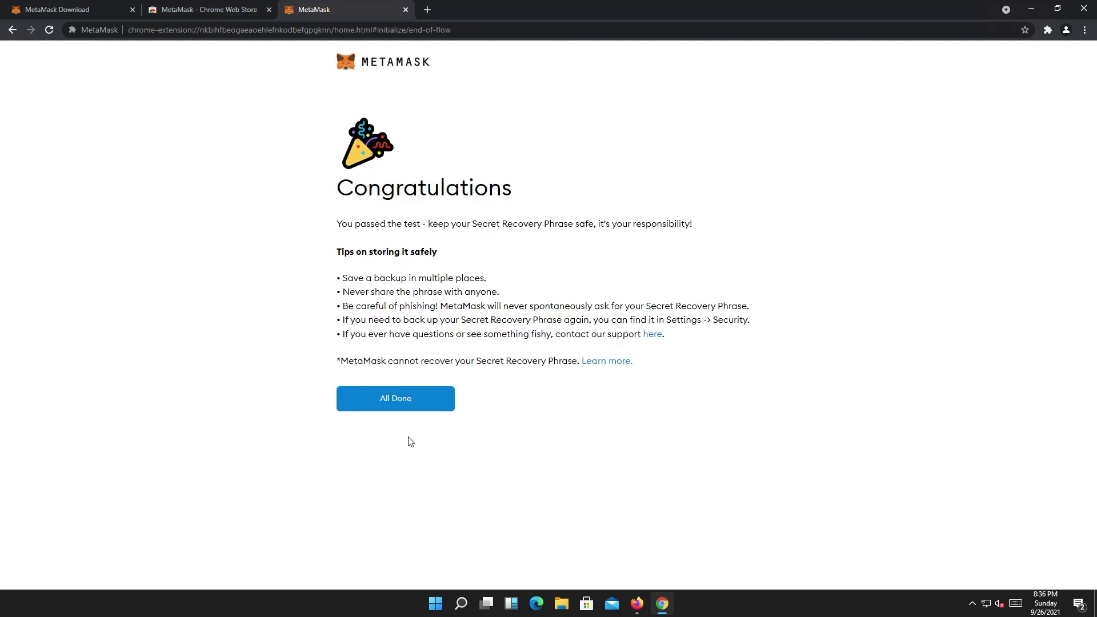
{"action": "left_click", "coordinate": [407, 405]}
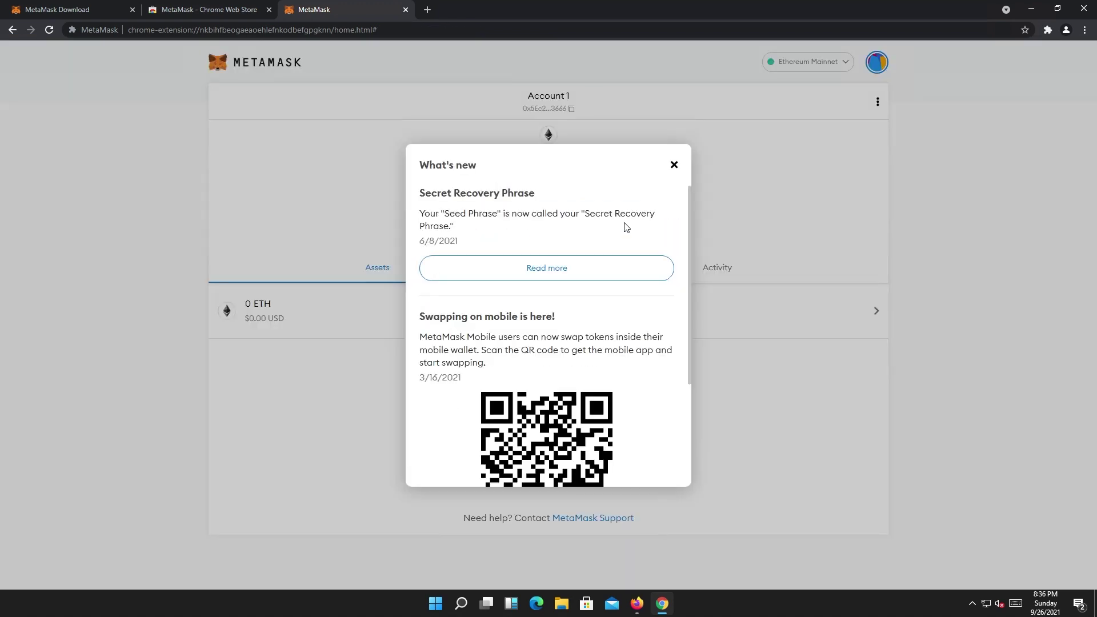
Export Account 1's private key from Account details with the wallet password and copy it.
{"action": "left_click", "coordinate": [674, 165]}
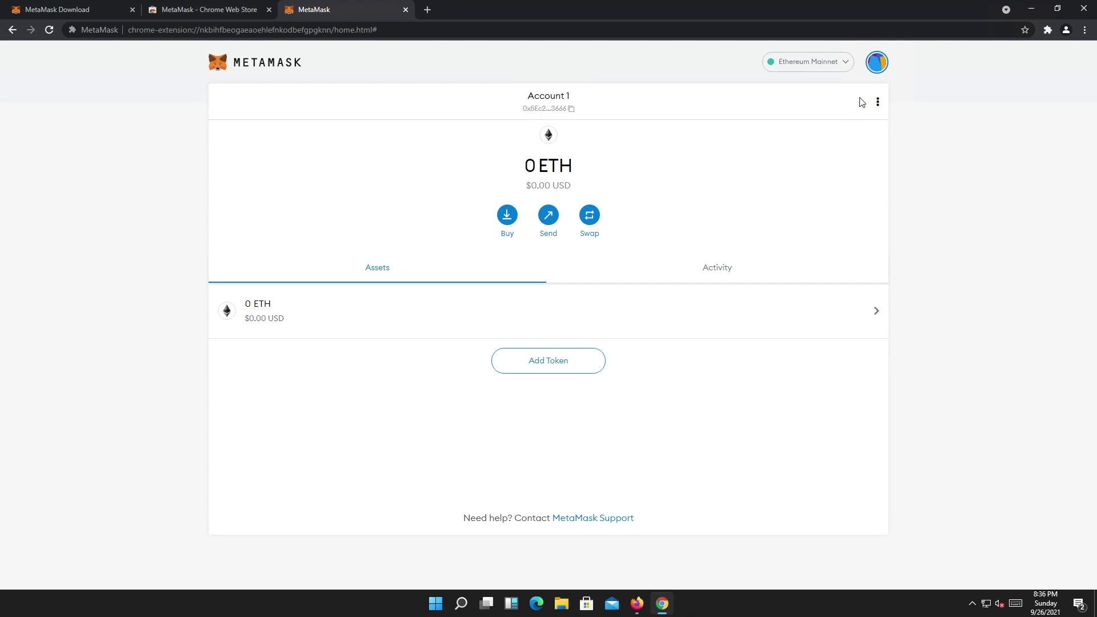
{"action": "left_click", "coordinate": [878, 103]}
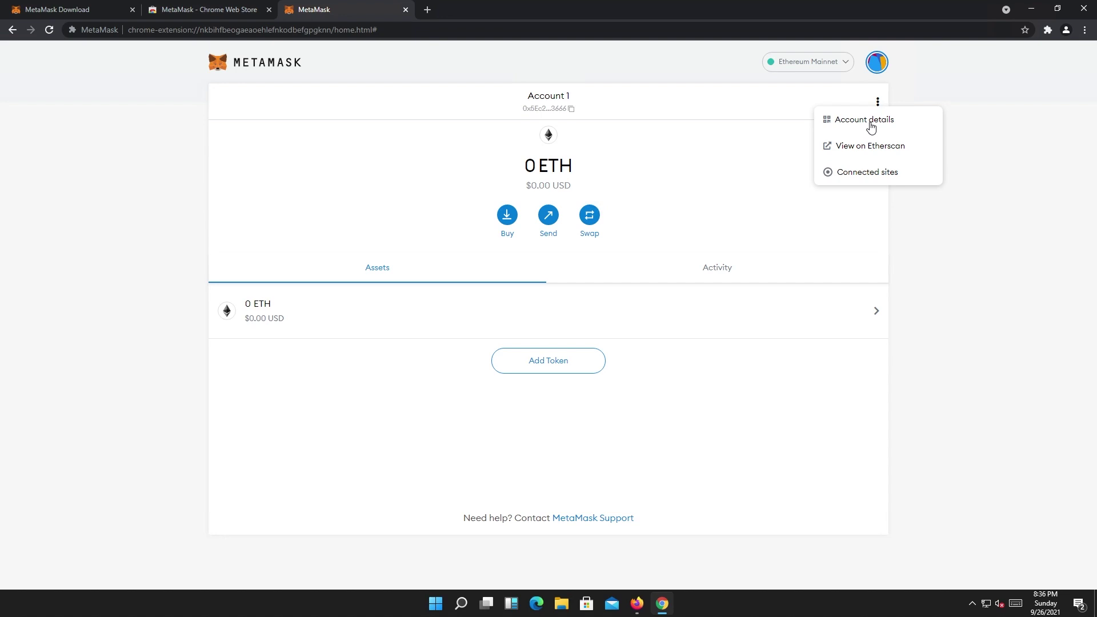
{"action": "left_click", "coordinate": [864, 120]}
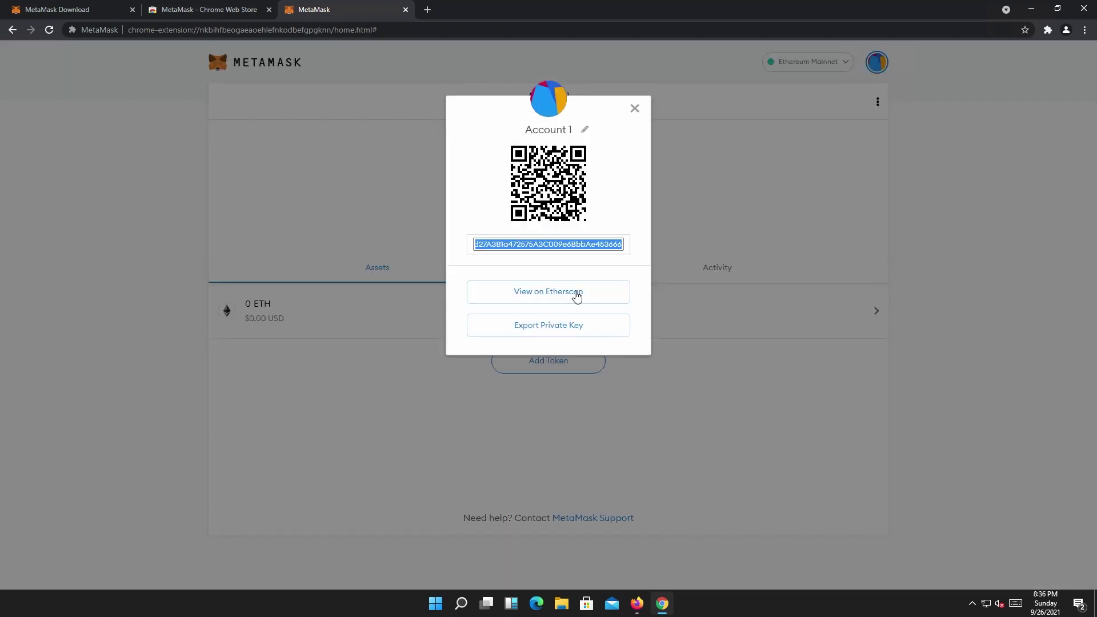
{"action": "left_click", "coordinate": [560, 335]}
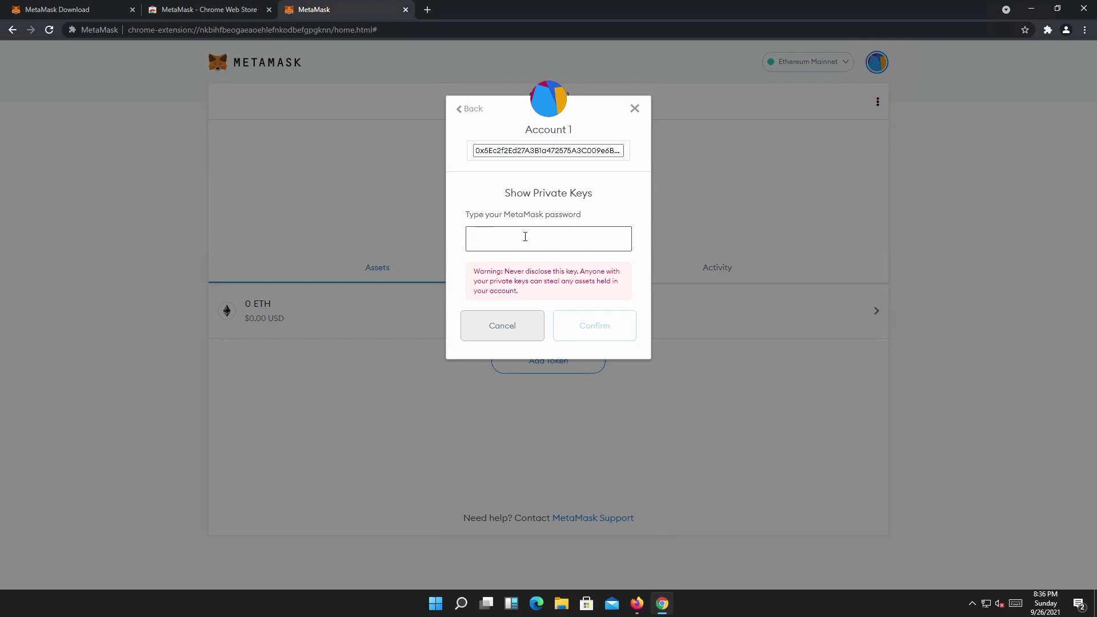
{"action": "type", "text": "**********"}
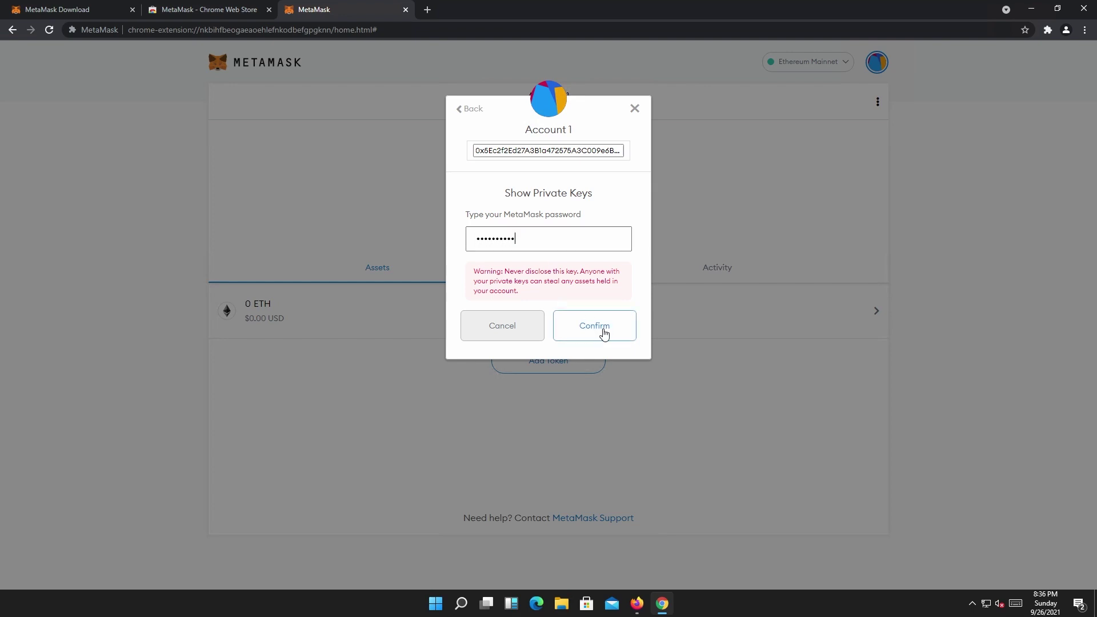
{"action": "left_click", "coordinate": [600, 333]}
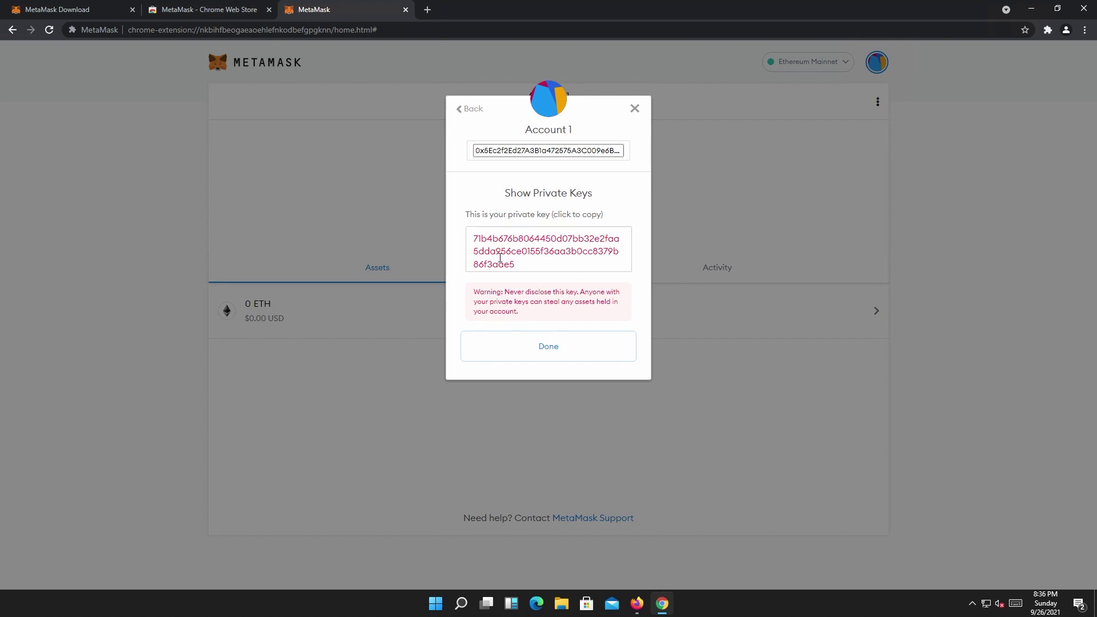
{"action": "left_click", "coordinate": [539, 269]}
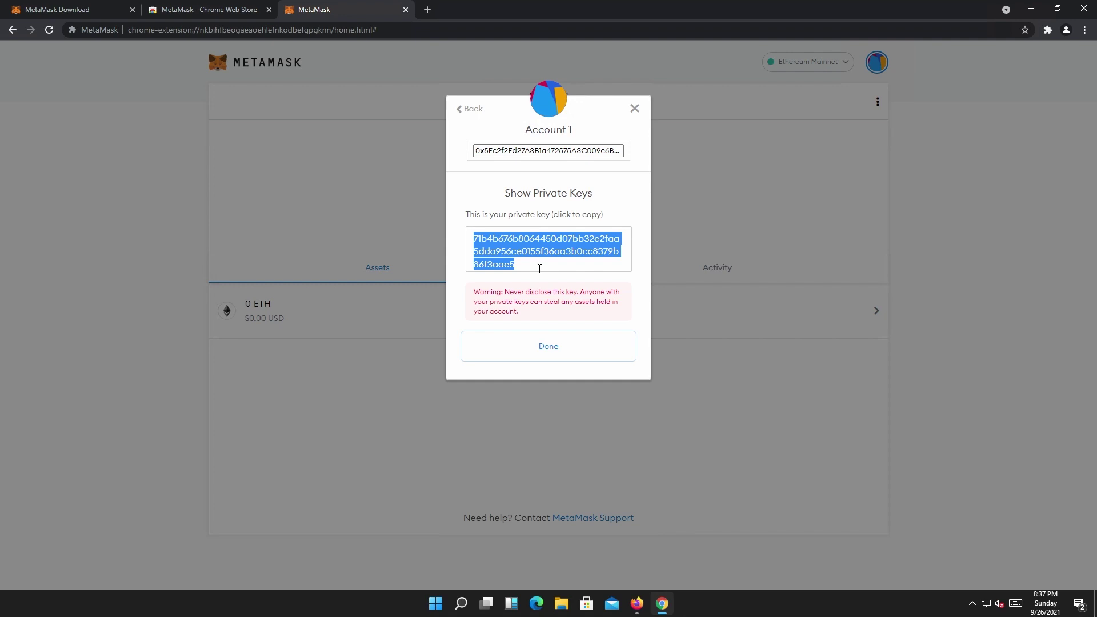
{"action": "left_click", "coordinate": [635, 108]}
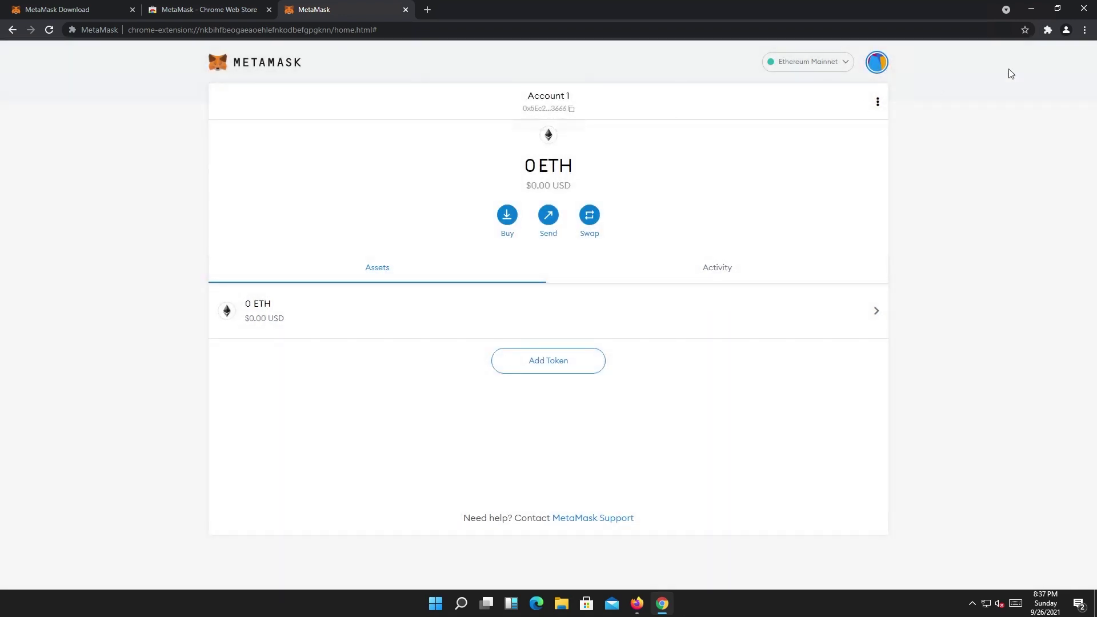
In Firefox's MyEtherWallet, start a new Software wallet using the Mnemonic Phrase option.
{"action": "left_click", "coordinate": [1031, 8]}
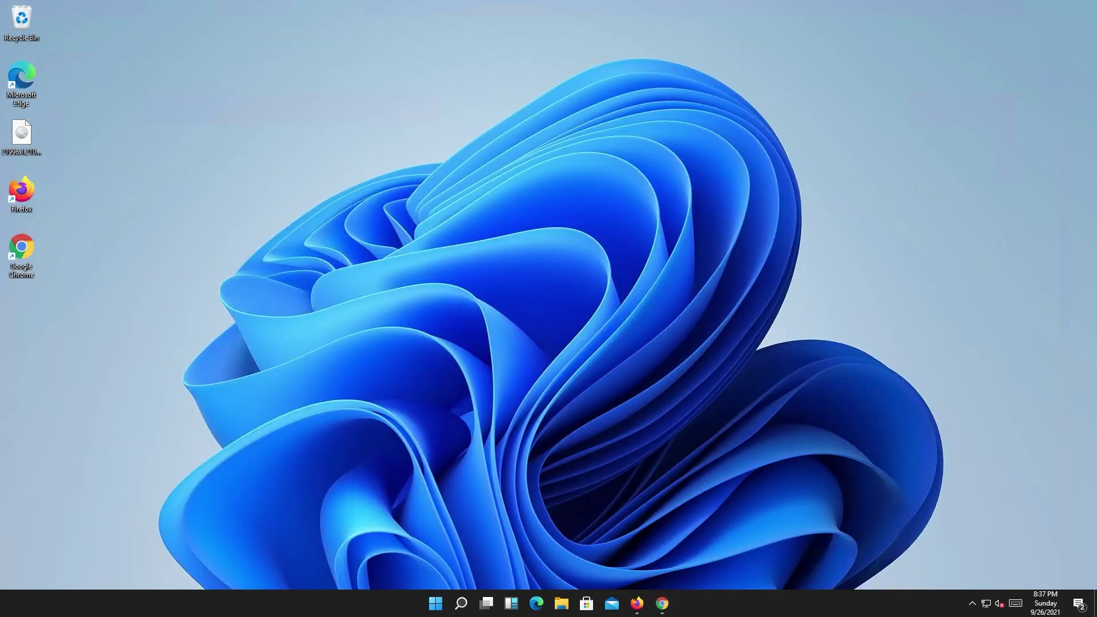
{"action": "left_click", "coordinate": [637, 604]}
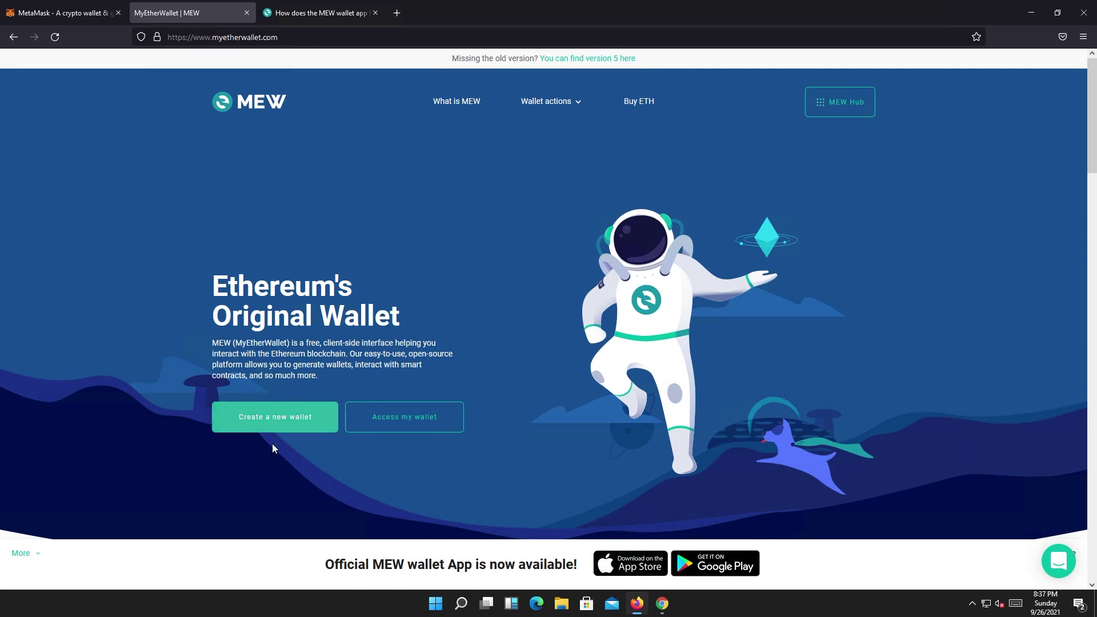
{"action": "left_click", "coordinate": [283, 428]}
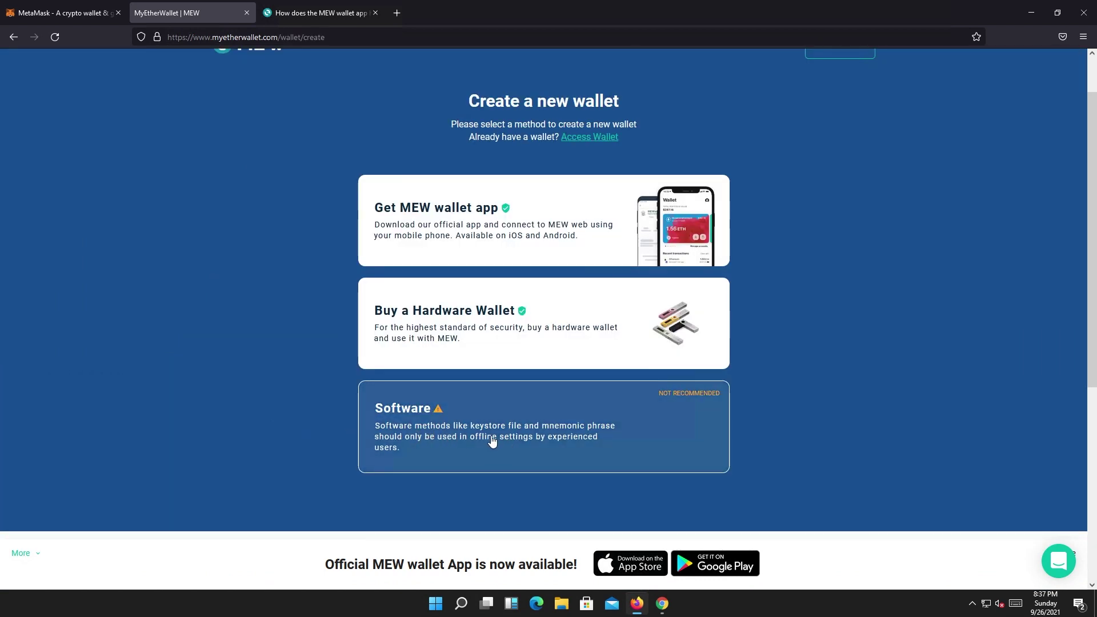
{"action": "left_click", "coordinate": [492, 441]}
{"action": "scroll", "coordinate": [493, 440], "scroll_direction": "down", "scroll_amount": 3}
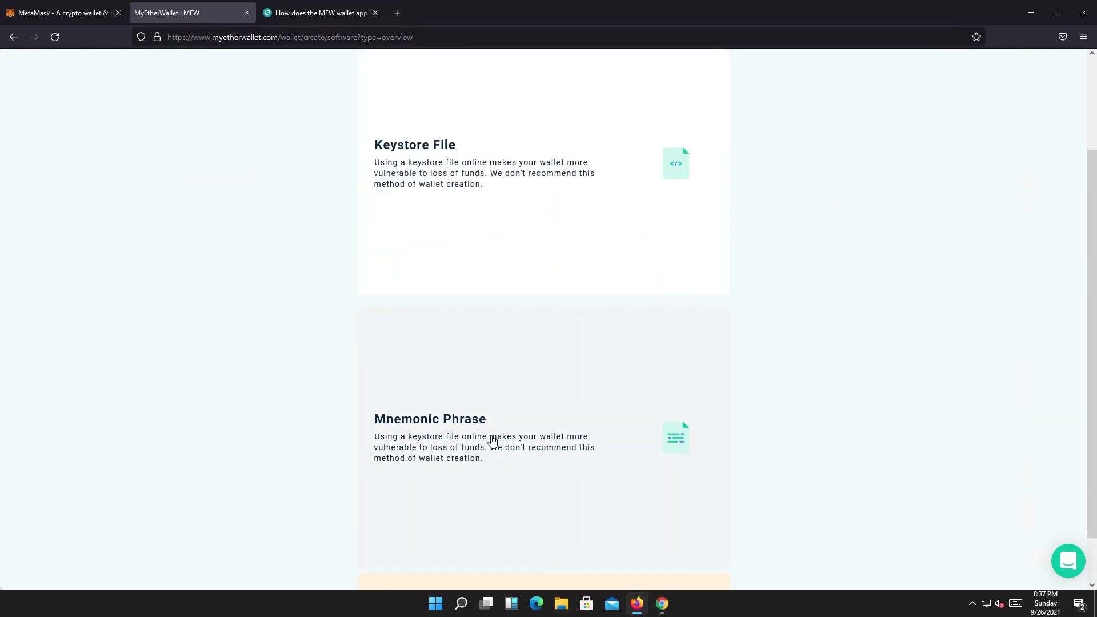
{"action": "scroll", "coordinate": [493, 441], "scroll_direction": "up", "scroll_amount": 2}
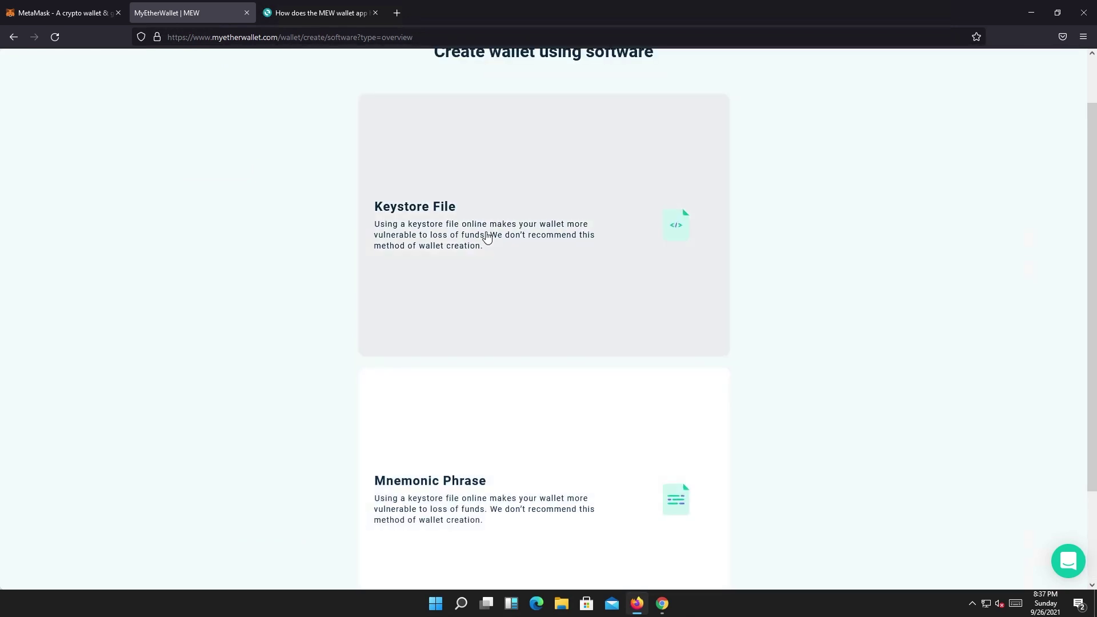
{"action": "scroll", "coordinate": [508, 314], "scroll_direction": "down", "scroll_amount": 1}
{"action": "scroll", "coordinate": [509, 315], "scroll_direction": "down", "scroll_amount": 2}
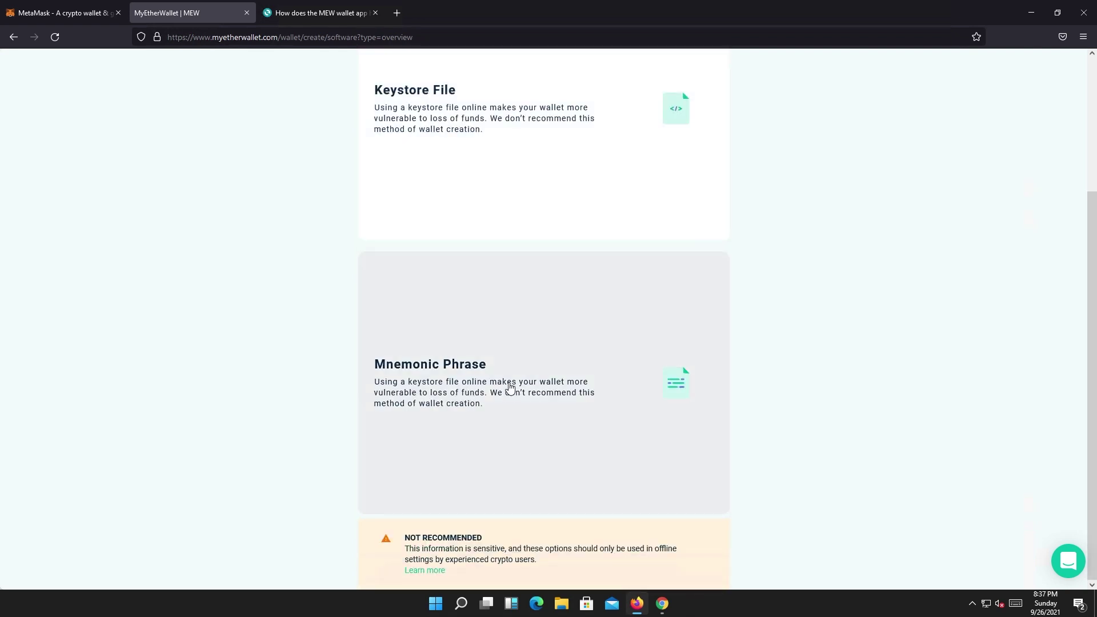
{"action": "left_click", "coordinate": [511, 386]}
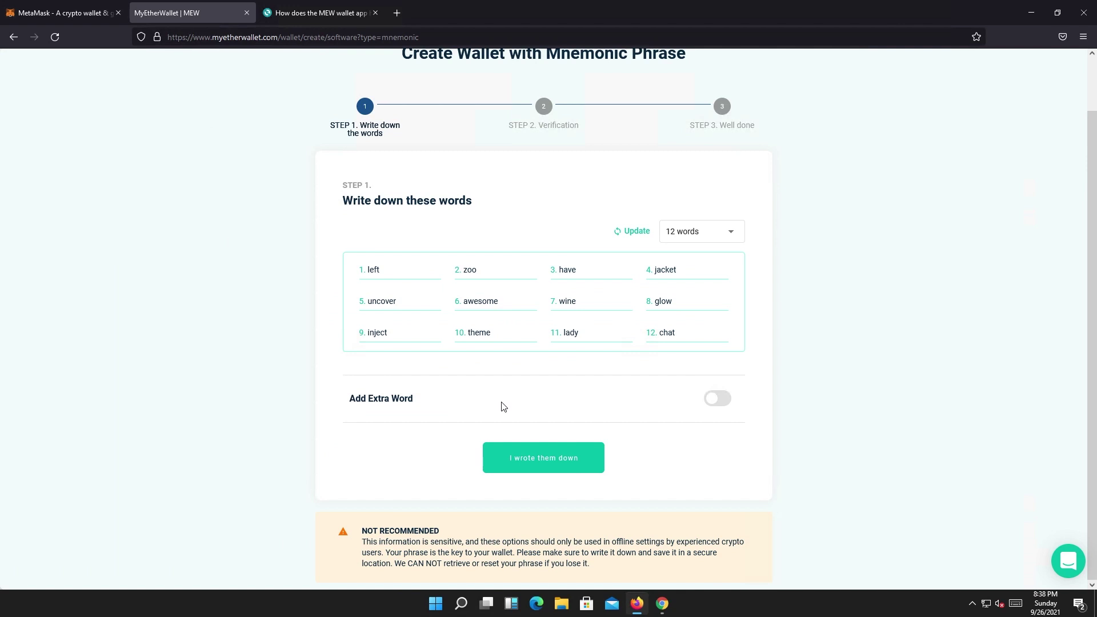
Verify the recorded phrase by picking words 1, 9 and 10, then continue to access.
{"action": "left_click", "coordinate": [538, 464]}
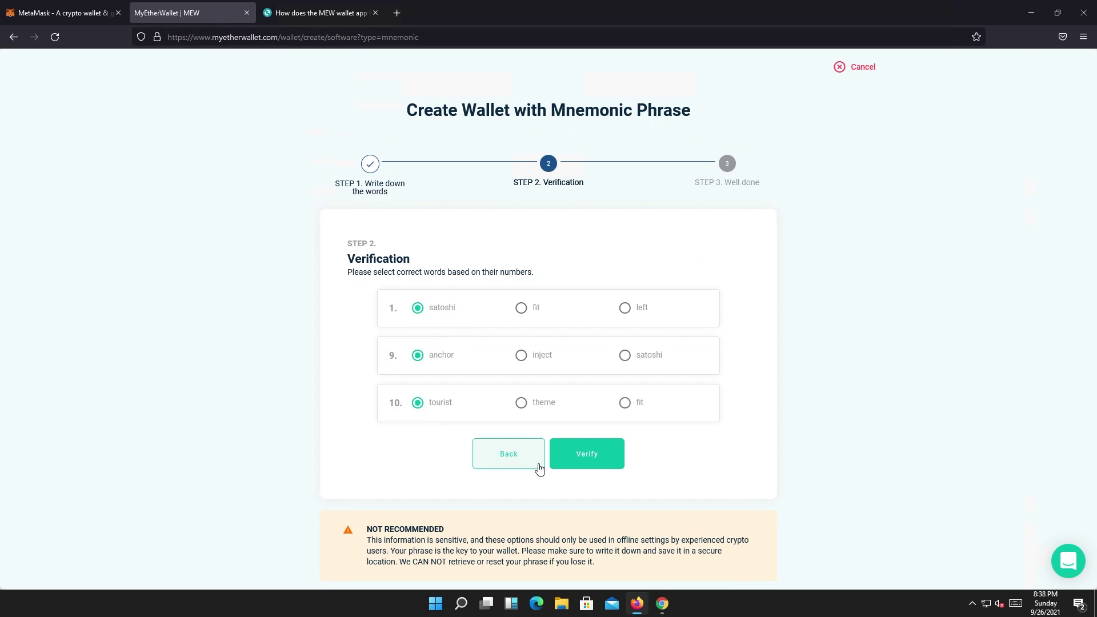
{"action": "left_click", "coordinate": [624, 308]}
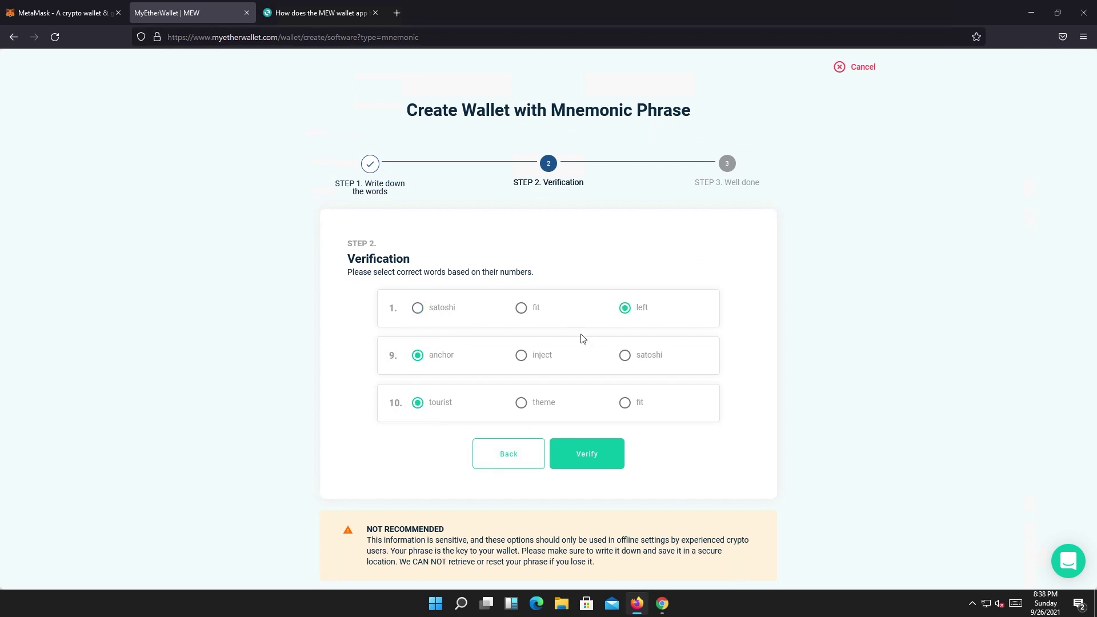
{"action": "left_click", "coordinate": [521, 355]}
{"action": "left_click", "coordinate": [522, 403]}
{"action": "left_click", "coordinate": [596, 462]}
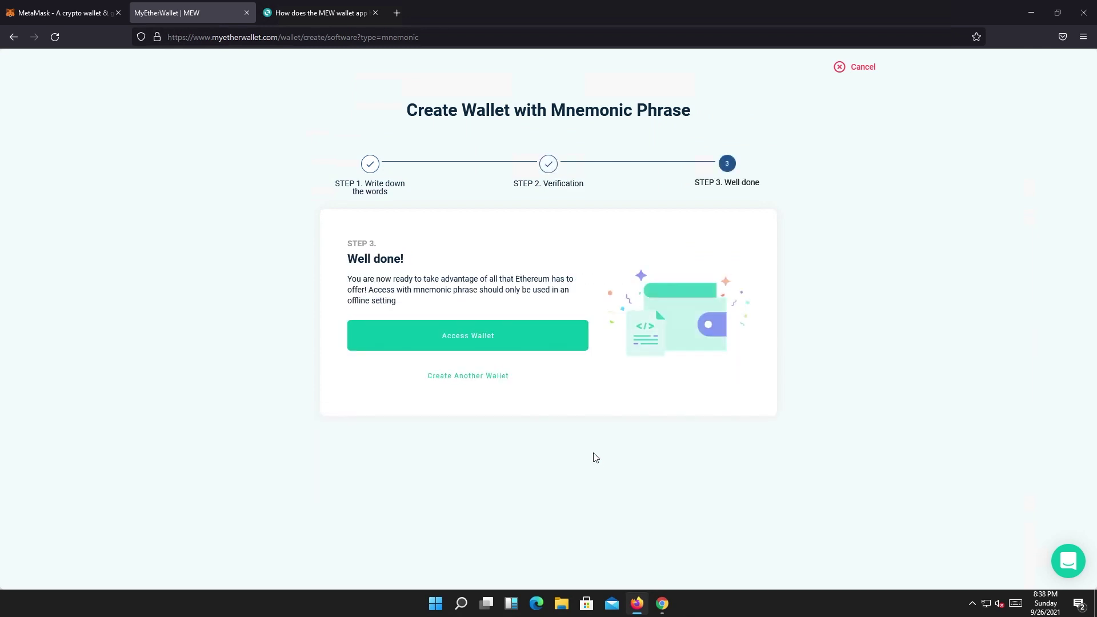
{"action": "left_click", "coordinate": [469, 339]}
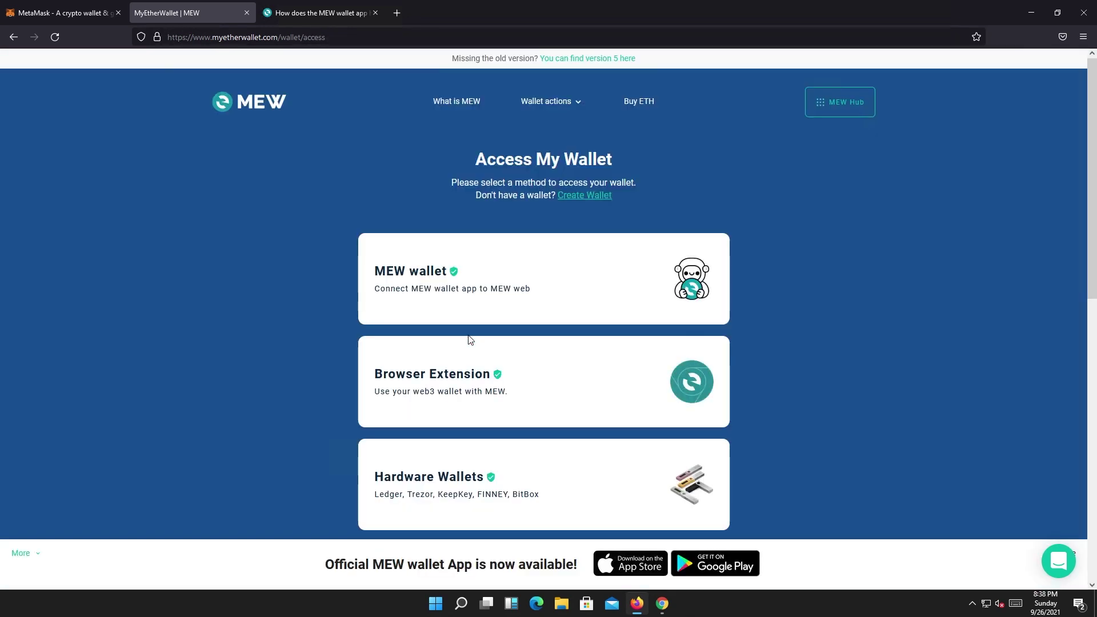
Pick Software on Access My Wallet to list Keystore, Mnemonic Phrase and Private Key.
{"action": "scroll", "coordinate": [470, 339], "scroll_direction": "down", "scroll_amount": 4}
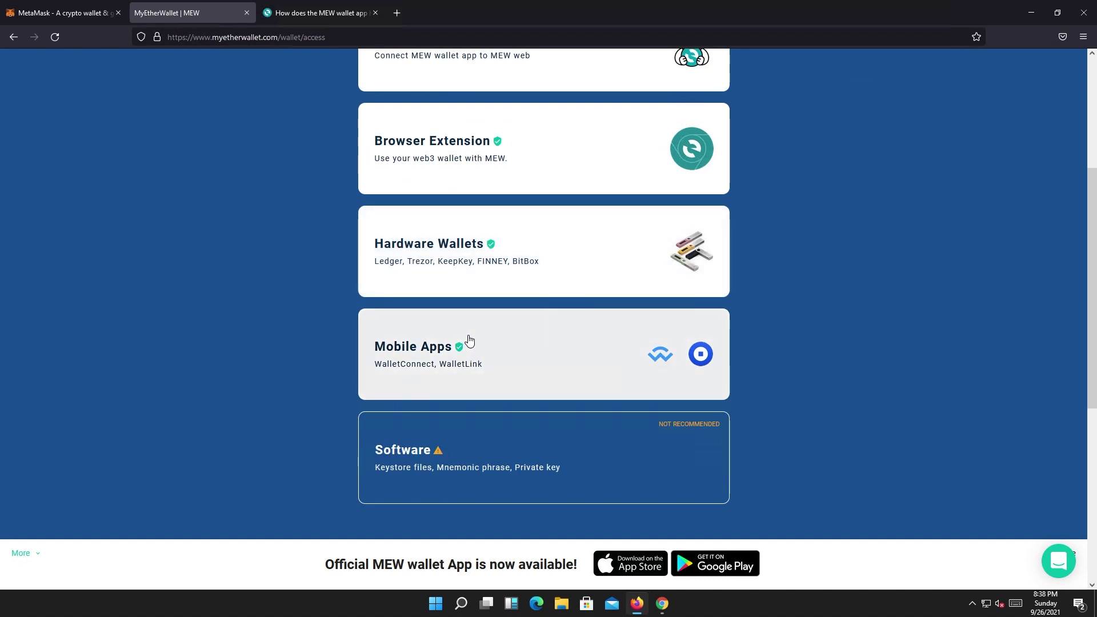
{"action": "scroll", "coordinate": [470, 341], "scroll_direction": "down", "scroll_amount": 1}
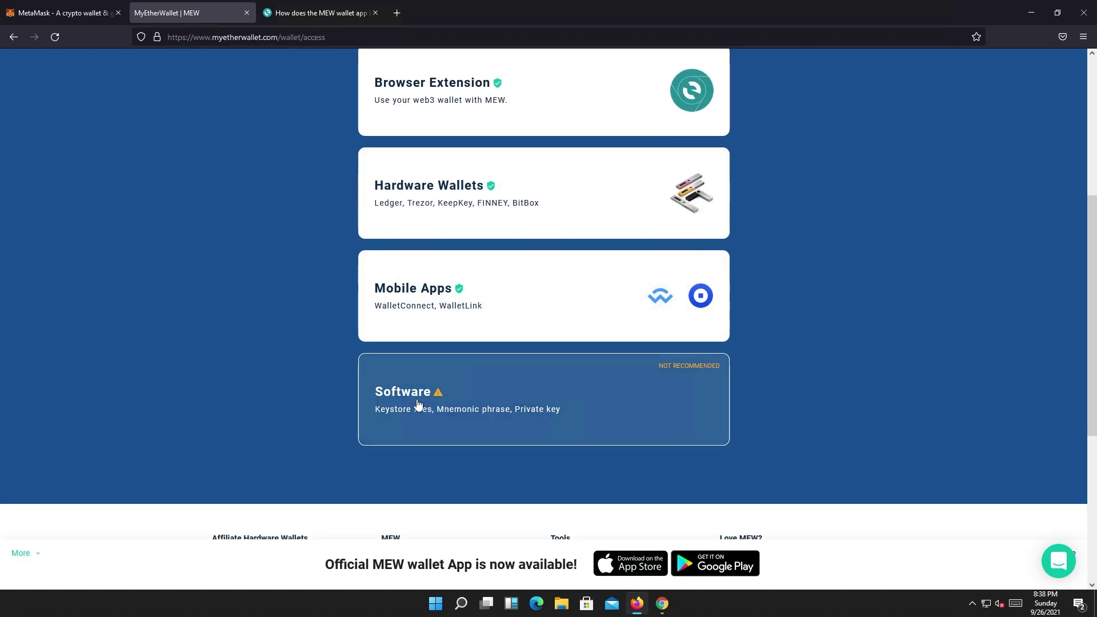
{"action": "left_click", "coordinate": [419, 404]}
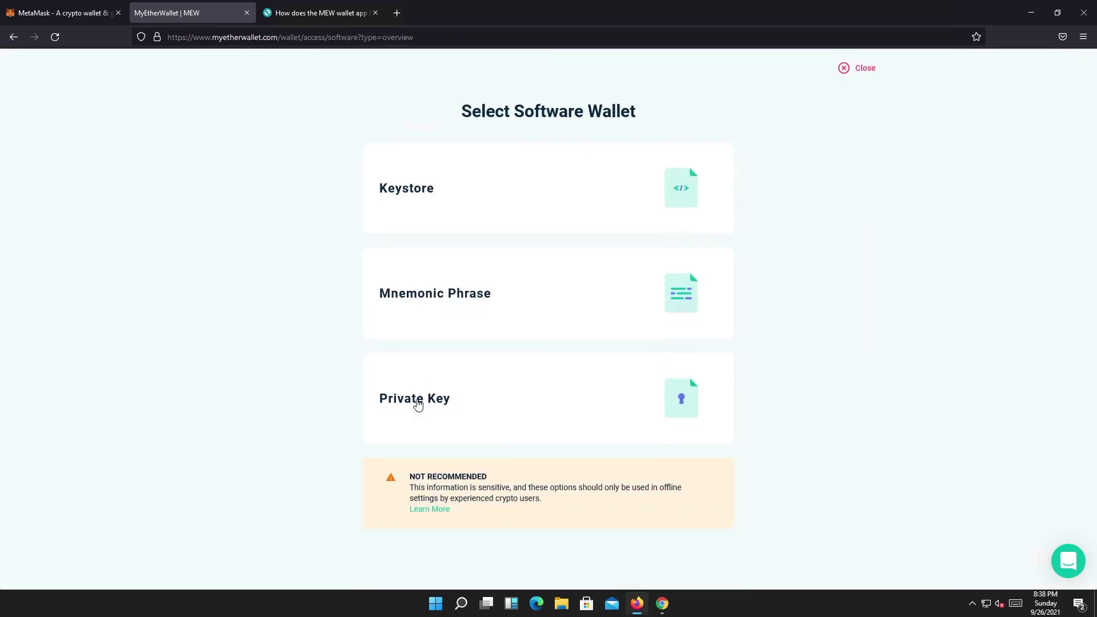
Enter the 12-word mnemonic phrase, keep the Ethereum path, accept terms, and open the wallet.
{"action": "left_click", "coordinate": [495, 298]}
{"action": "left_click", "coordinate": [428, 330]}
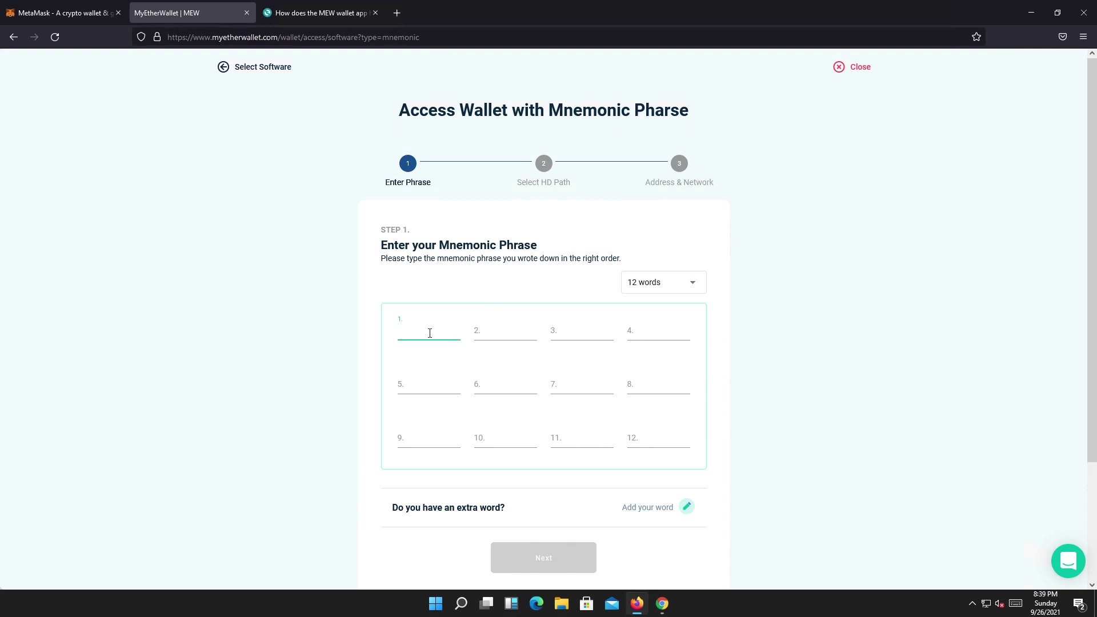
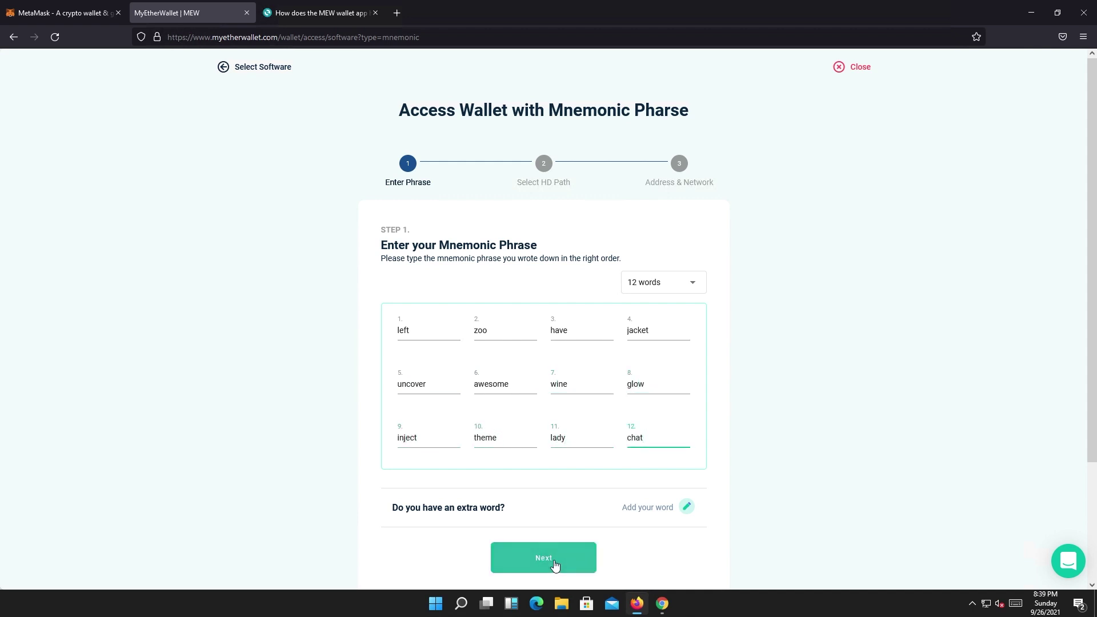
{"action": "left_click", "coordinate": [555, 565]}
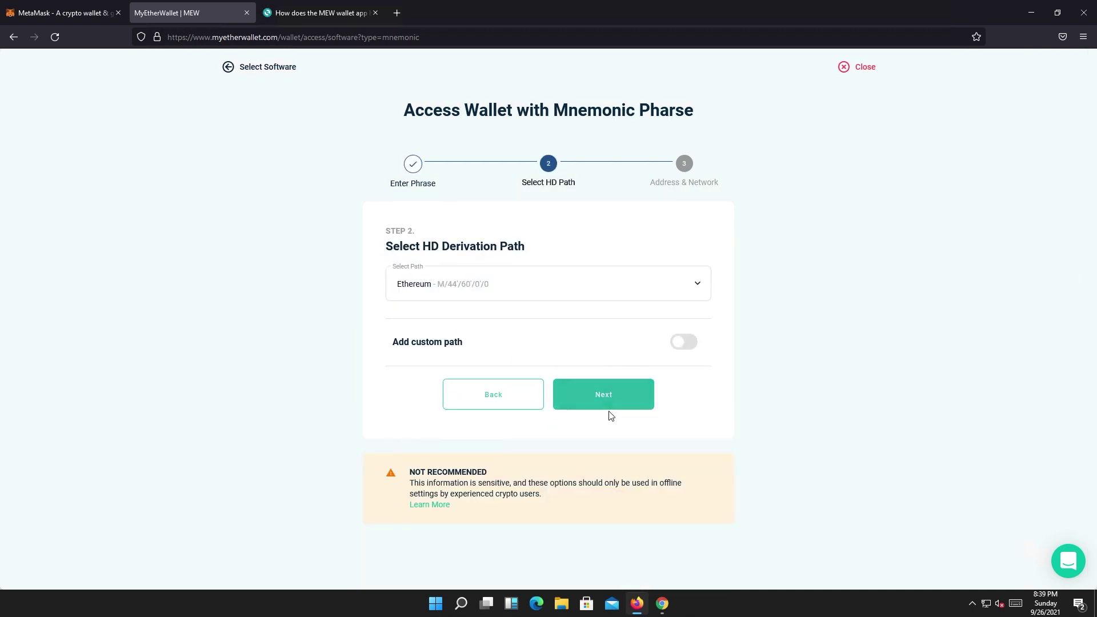
{"action": "left_click", "coordinate": [612, 402]}
{"action": "left_click", "coordinate": [492, 541]}
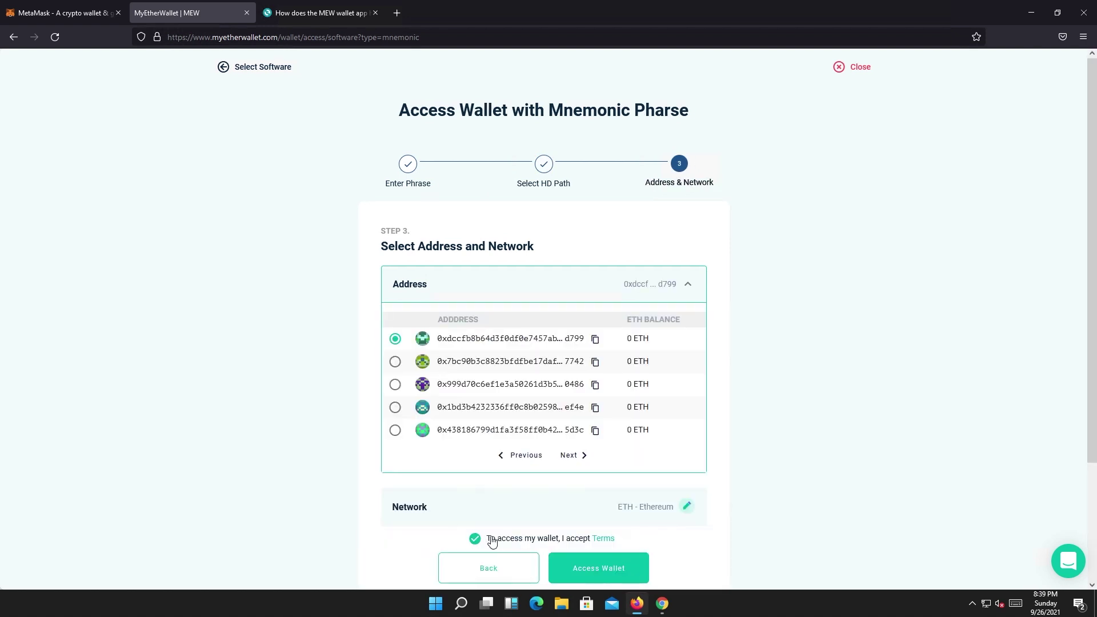
{"action": "left_click", "coordinate": [615, 571]}
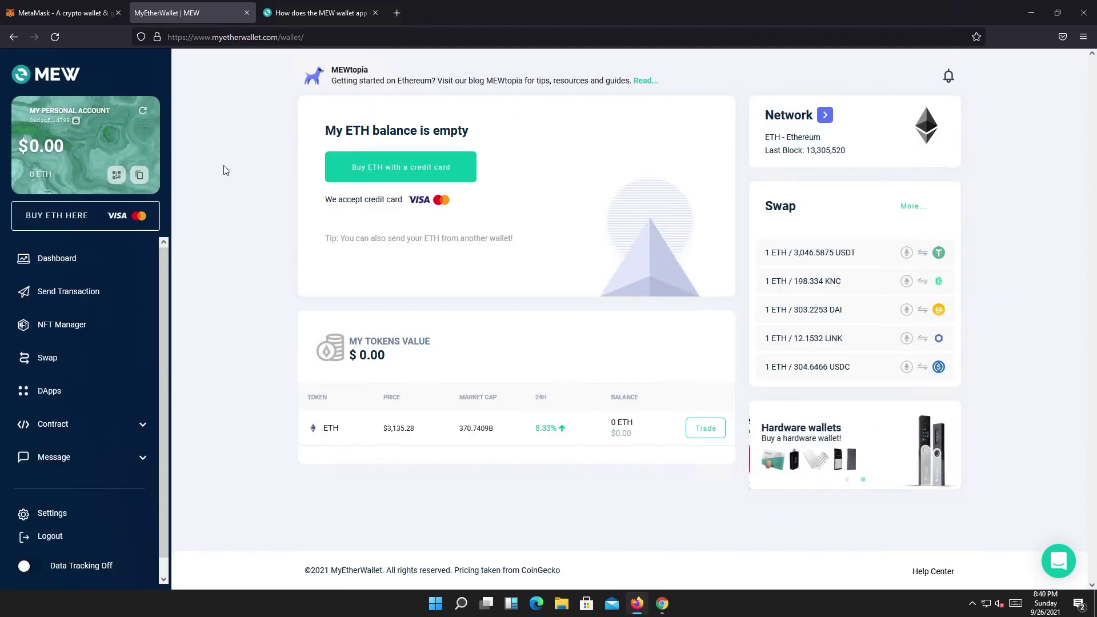
{"action": "left_click", "coordinate": [76, 122]}
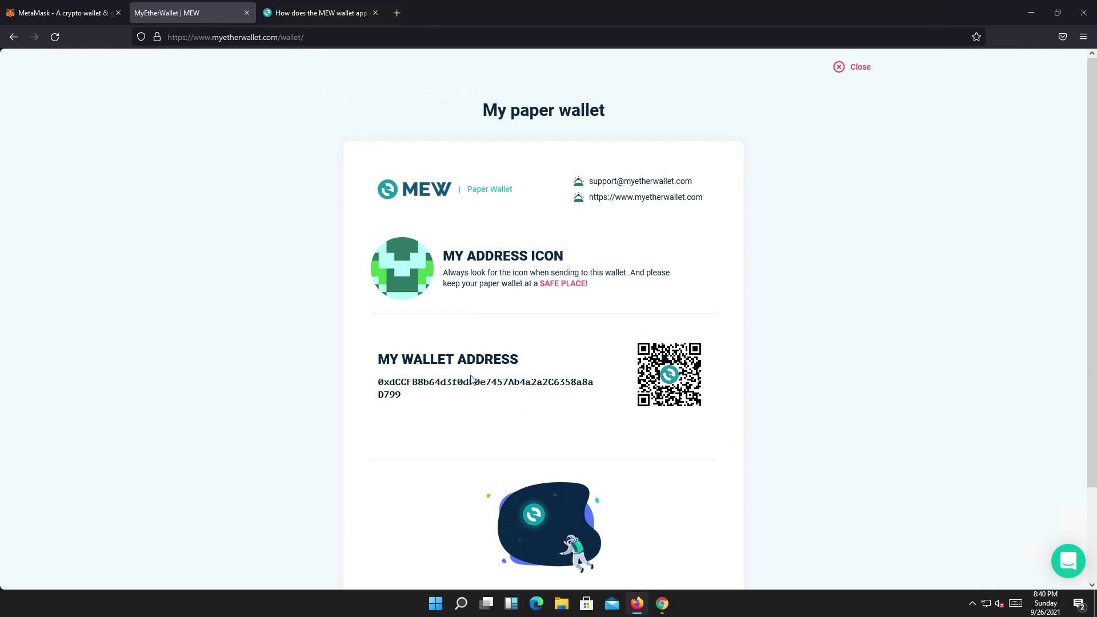
{"action": "scroll", "coordinate": [473, 381], "scroll_direction": "down", "scroll_amount": 2}
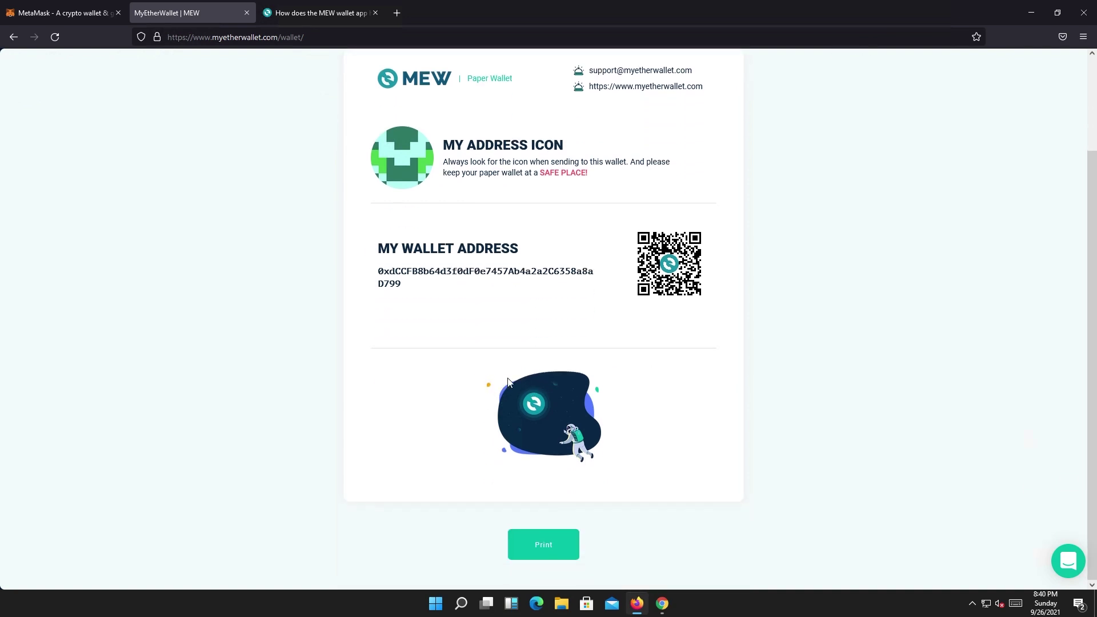
{"action": "scroll", "coordinate": [515, 383], "scroll_direction": "up", "scroll_amount": 2}
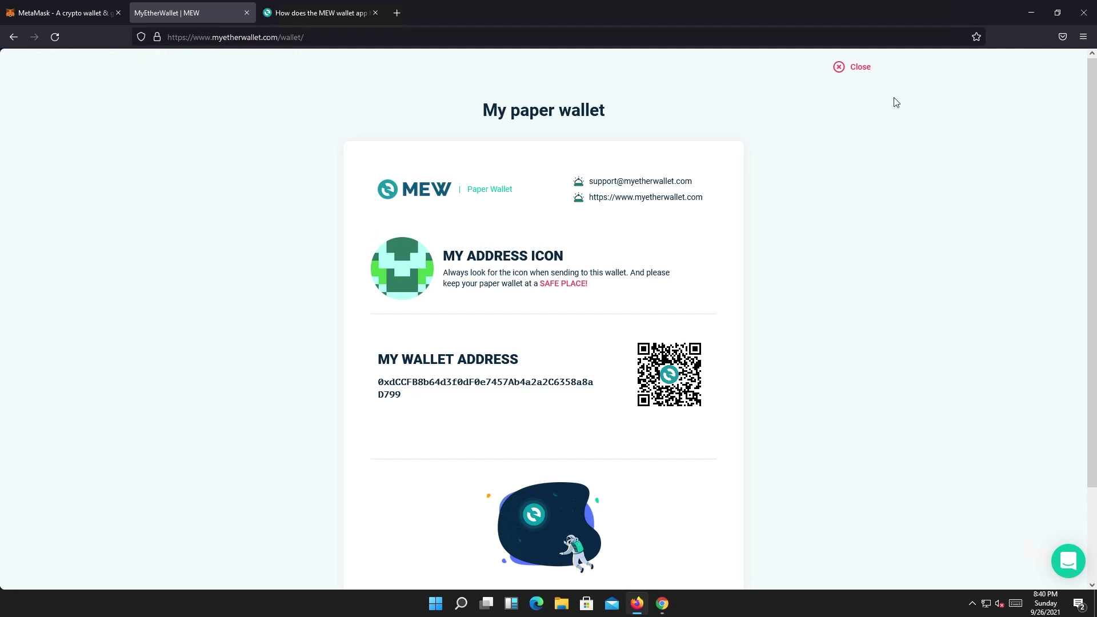
{"action": "left_click", "coordinate": [862, 69]}
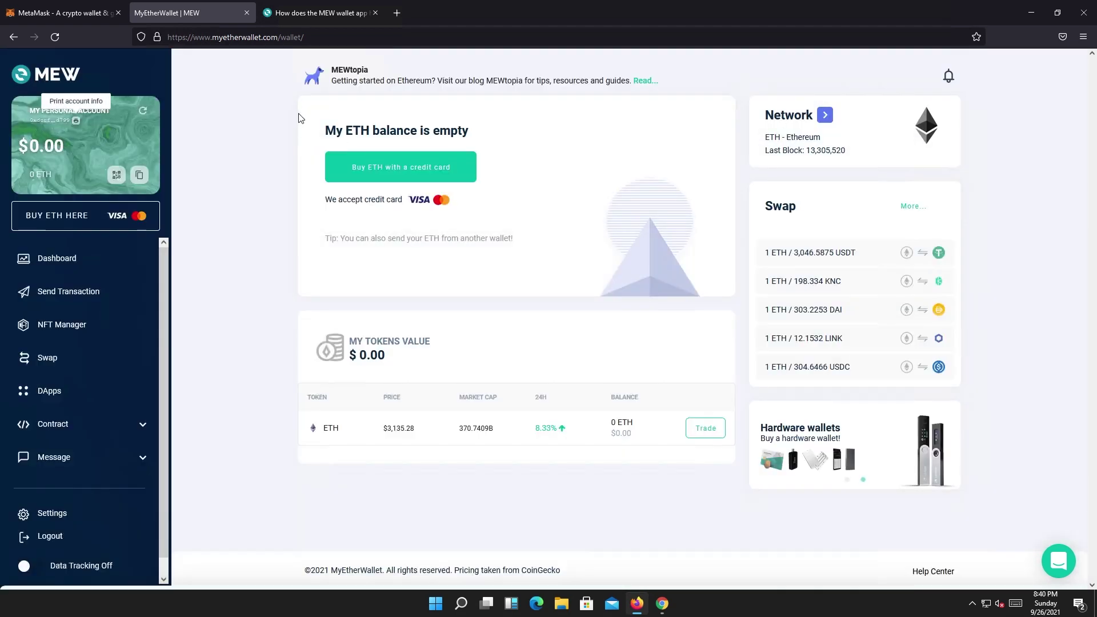
{"action": "left_click", "coordinate": [292, 18]}
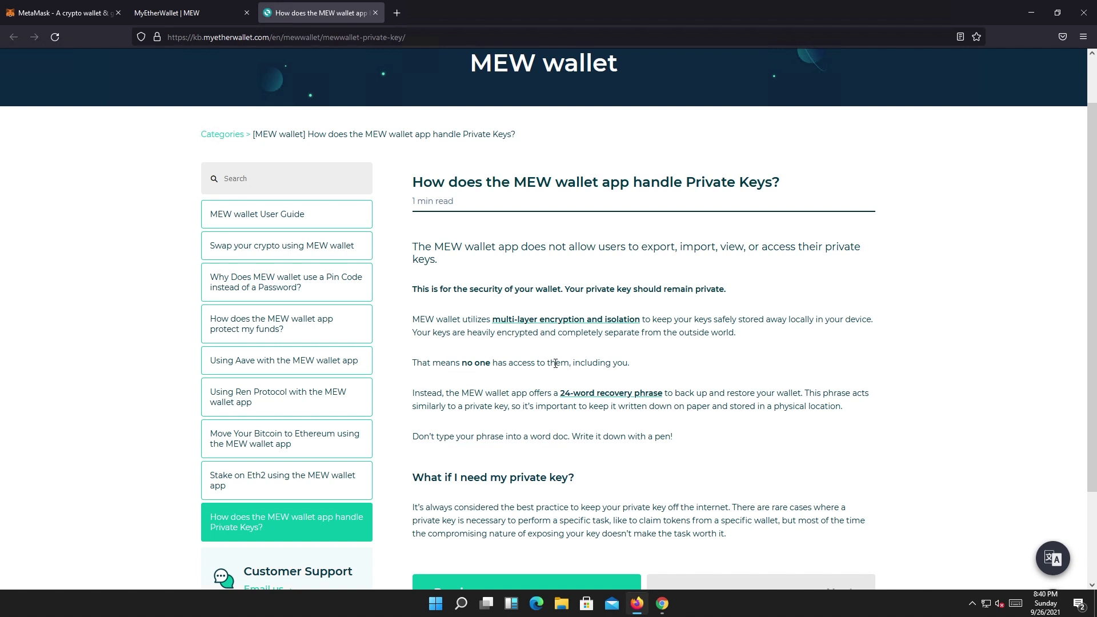
{"action": "left_click_drag", "start_coordinate": [612, 364], "coordinate": [417, 364]}
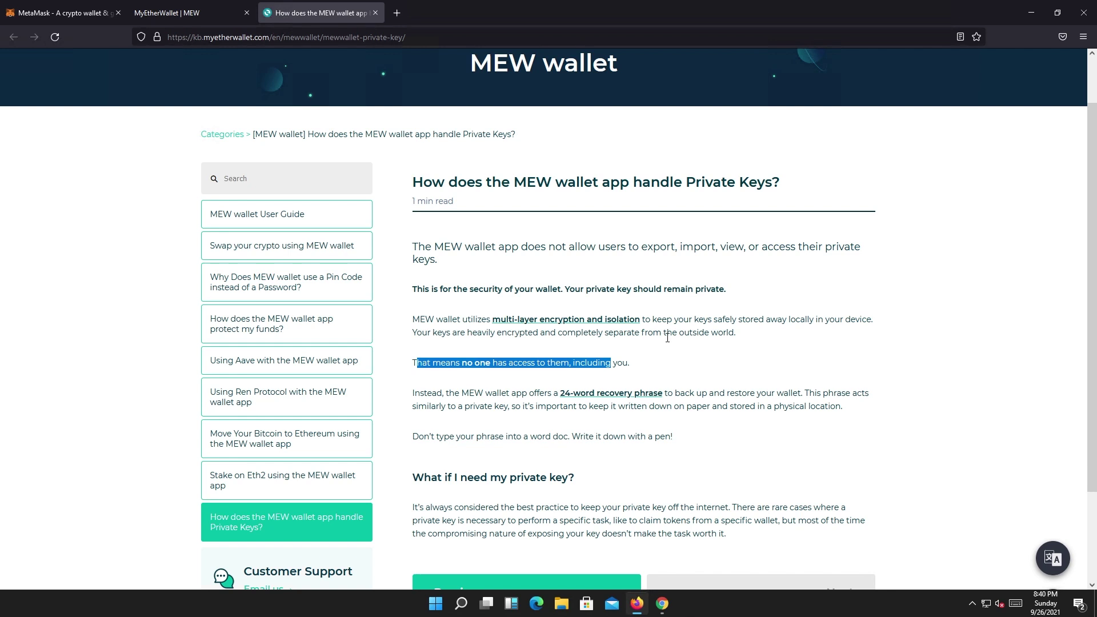
{"action": "left_click", "coordinate": [663, 355]}
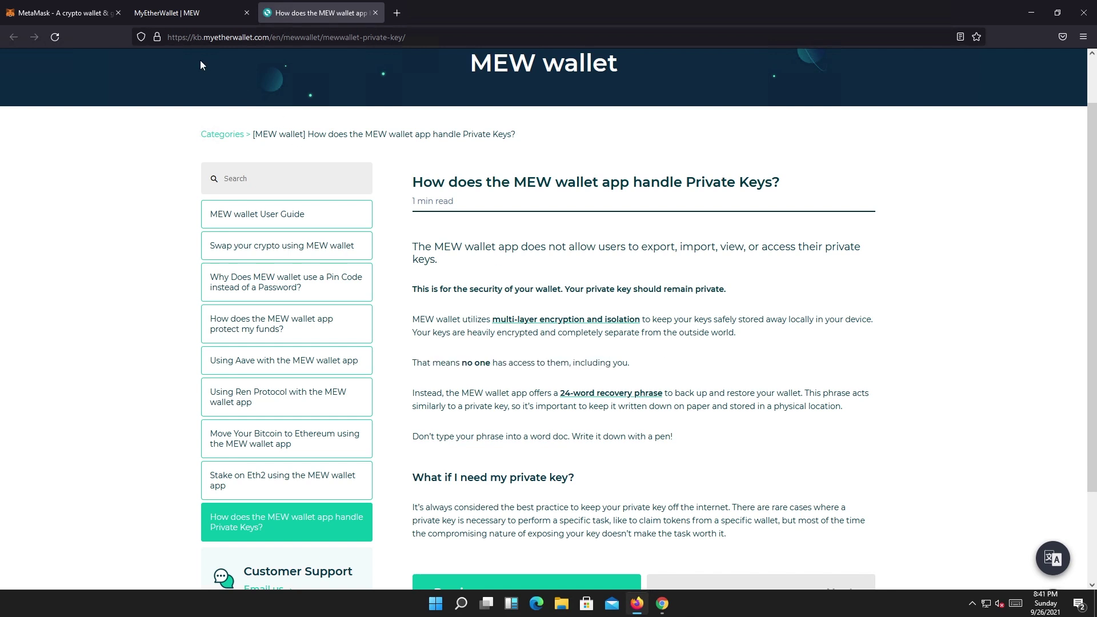
{"action": "left_click", "coordinate": [177, 17]}
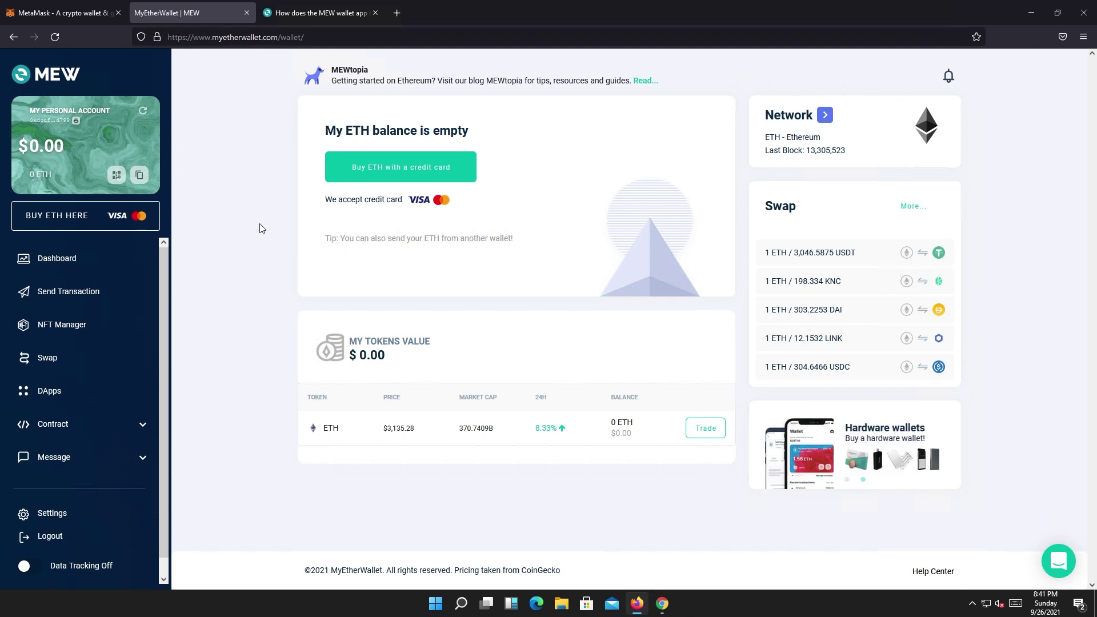
Install MetaMask for Firefox from metamask.io's download page via the Add-ons site.
{"action": "left_click", "coordinate": [57, 13]}
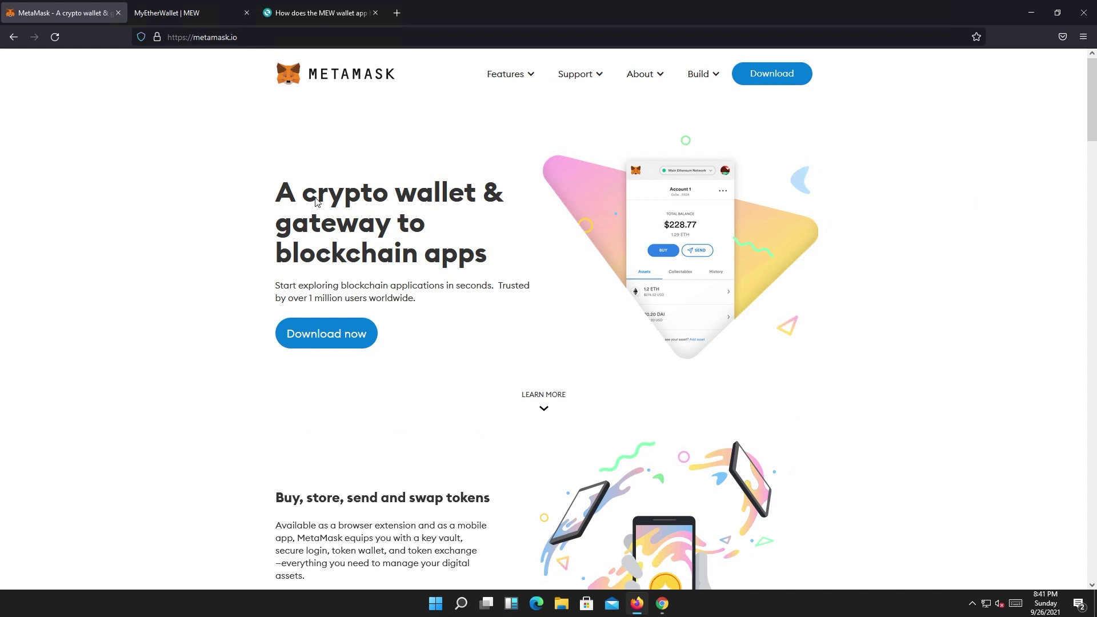
{"action": "left_click", "coordinate": [340, 335]}
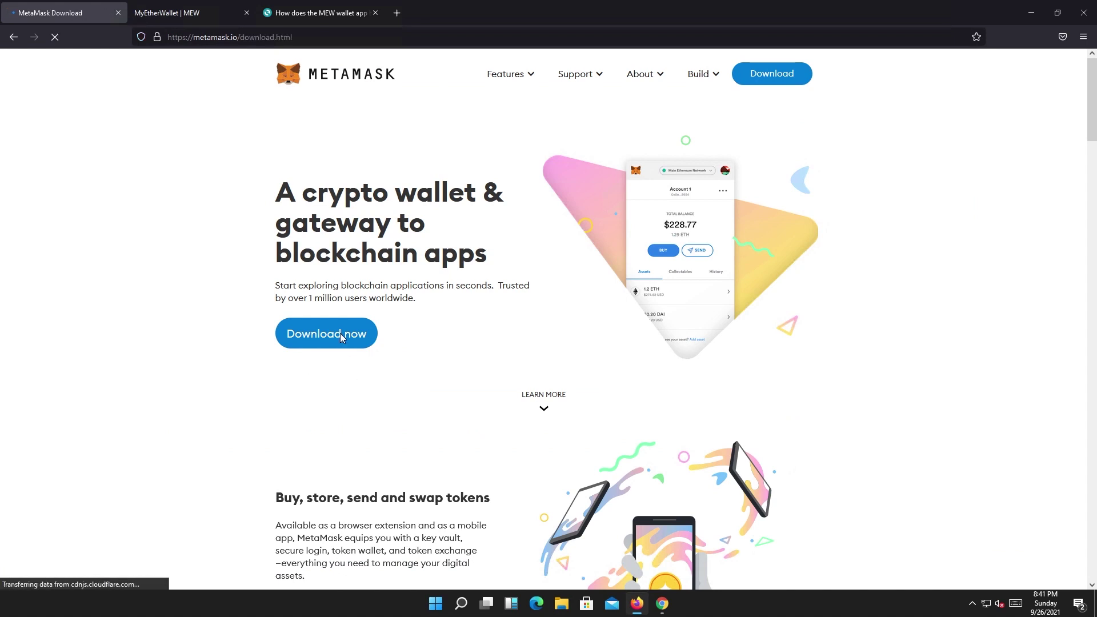
{"action": "left_click", "coordinate": [532, 454]}
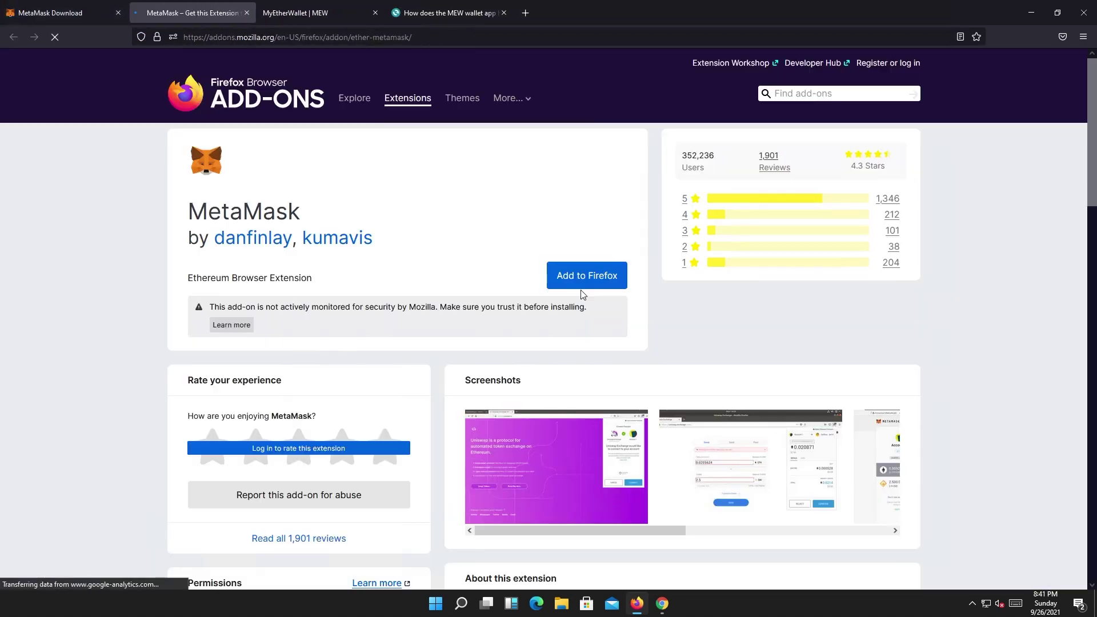
{"action": "left_click", "coordinate": [589, 279]}
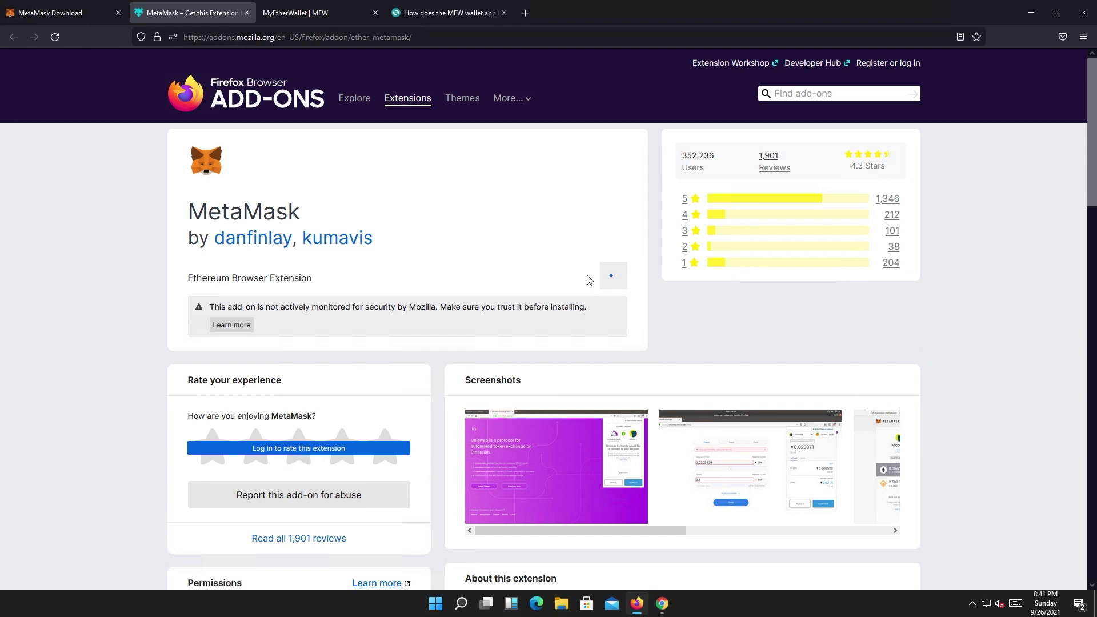
{"action": "left_click", "coordinate": [337, 129]}
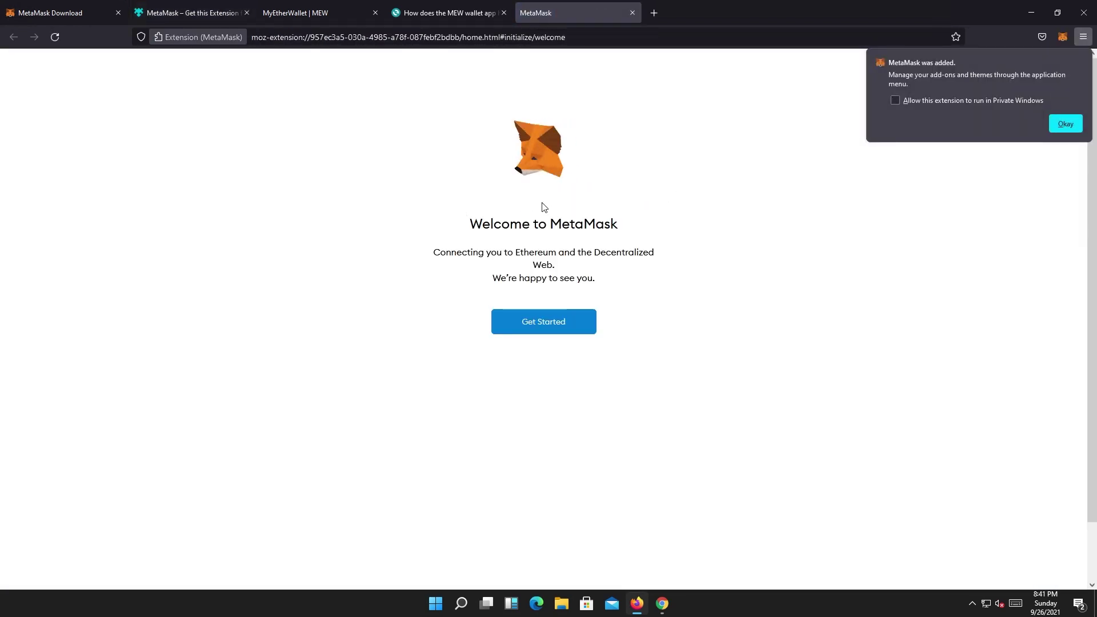
Dismiss the add-on notice, start MetaMask setup, choose Import wallet, and decline usage data.
{"action": "left_click", "coordinate": [1065, 122]}
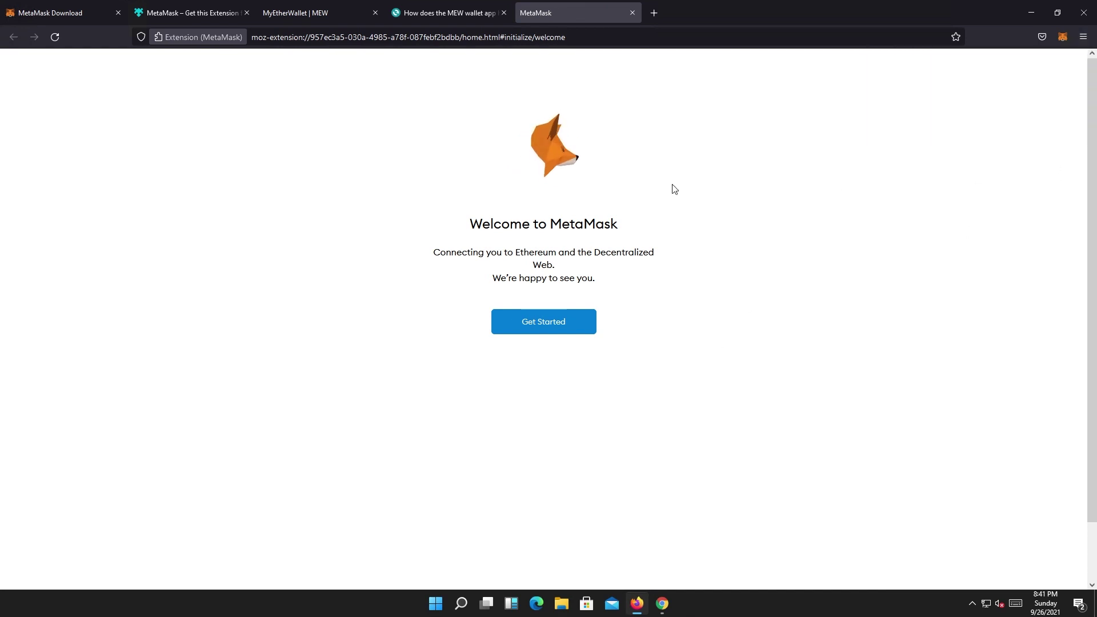
{"action": "left_click", "coordinate": [552, 326]}
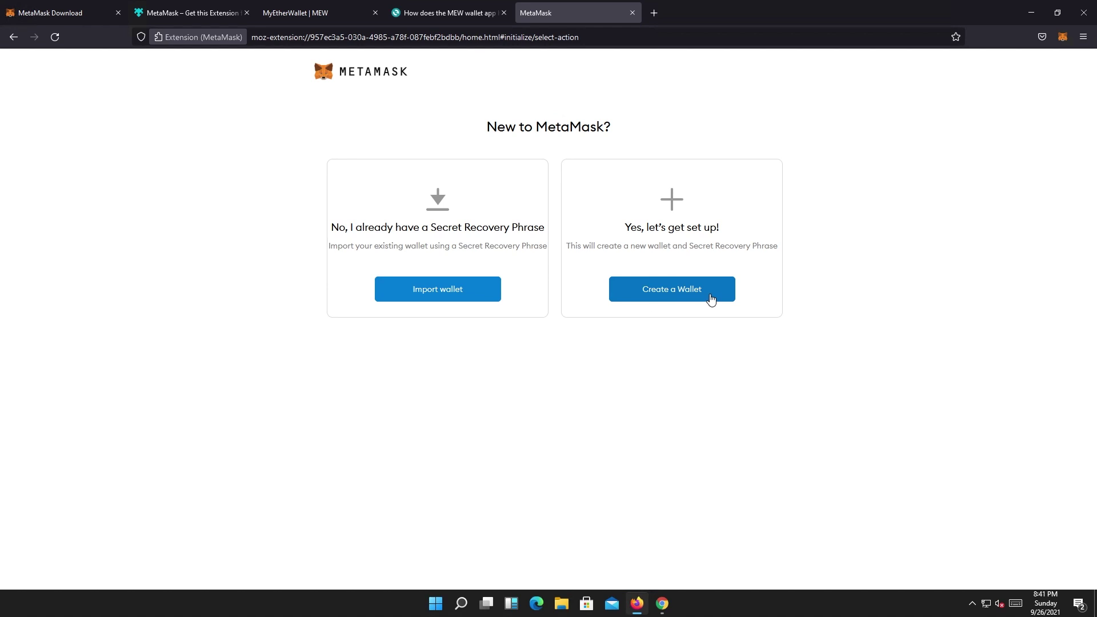
{"action": "left_click", "coordinate": [461, 298]}
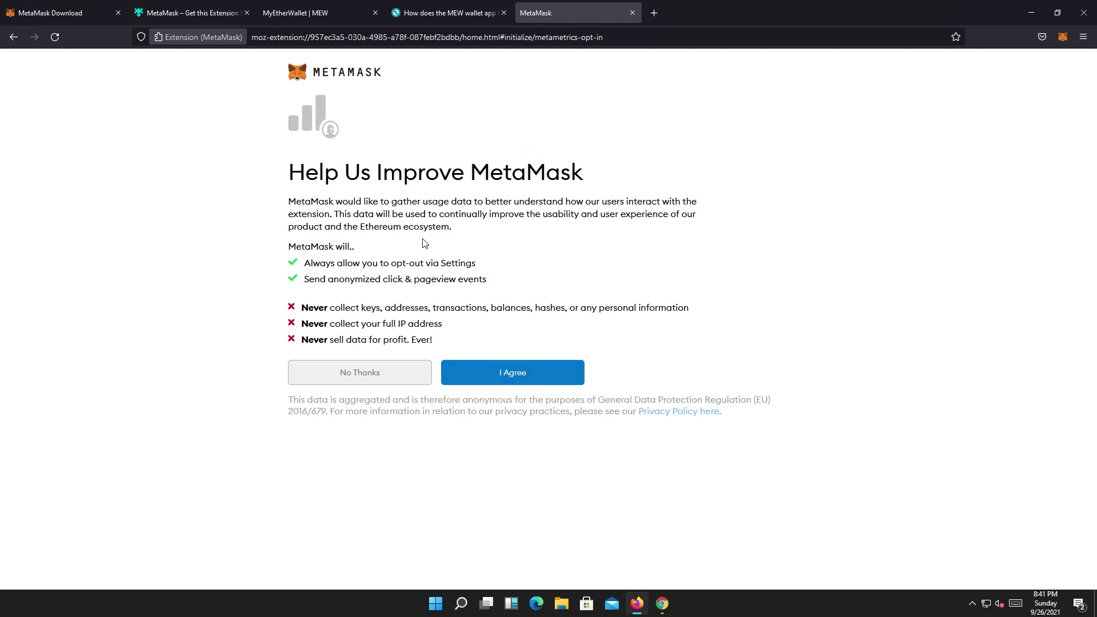
{"action": "left_click", "coordinate": [367, 381]}
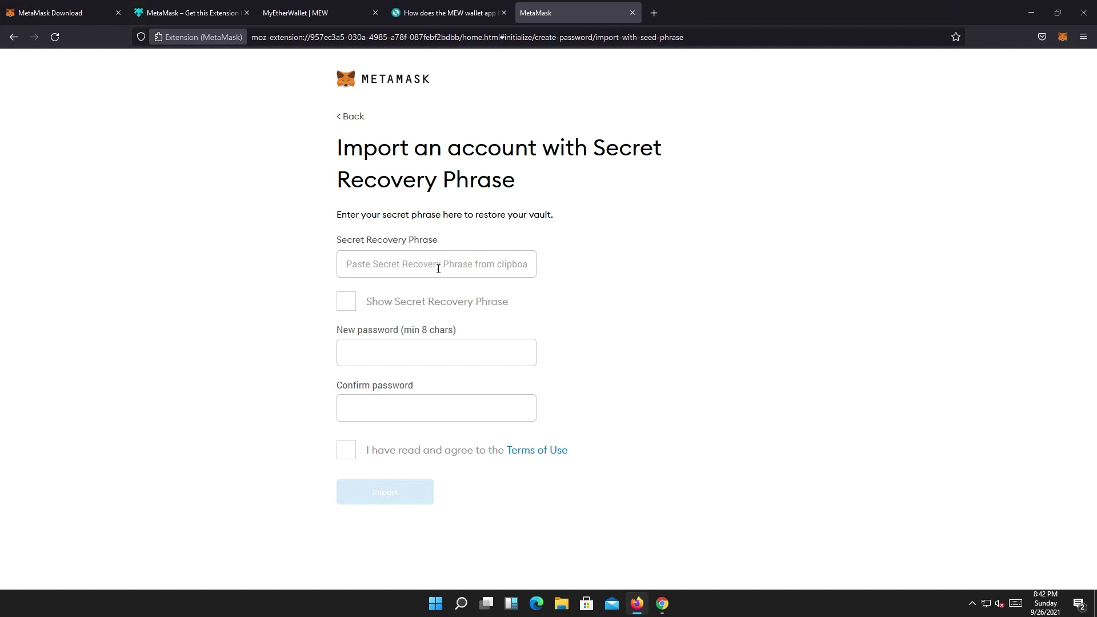
Paste the Secret Recovery Phrase, show its words, and enter a new wallet password.
{"action": "left_click", "coordinate": [440, 269]}
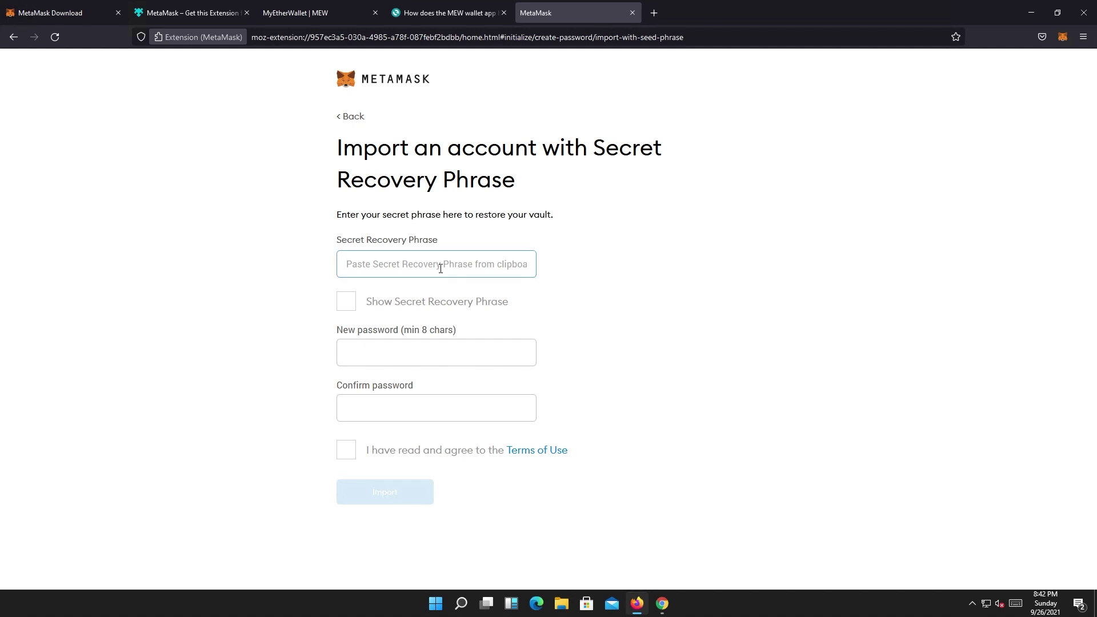
{"action": "type", "text": "••••••••••••••••••••••••••••••••••••"}
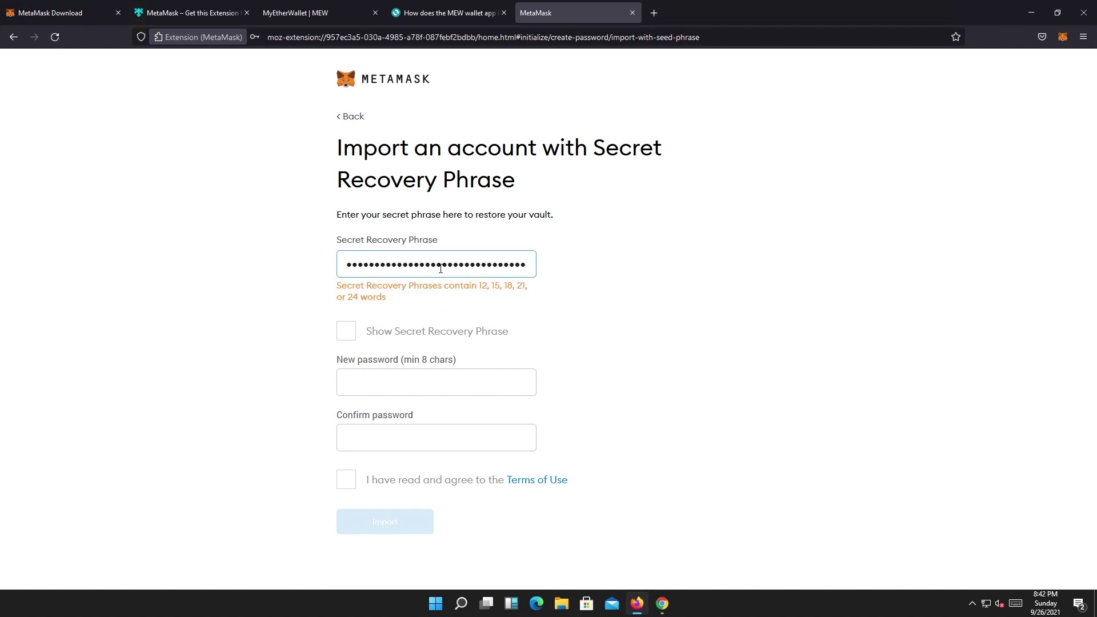
{"action": "type", "text": "•••"}
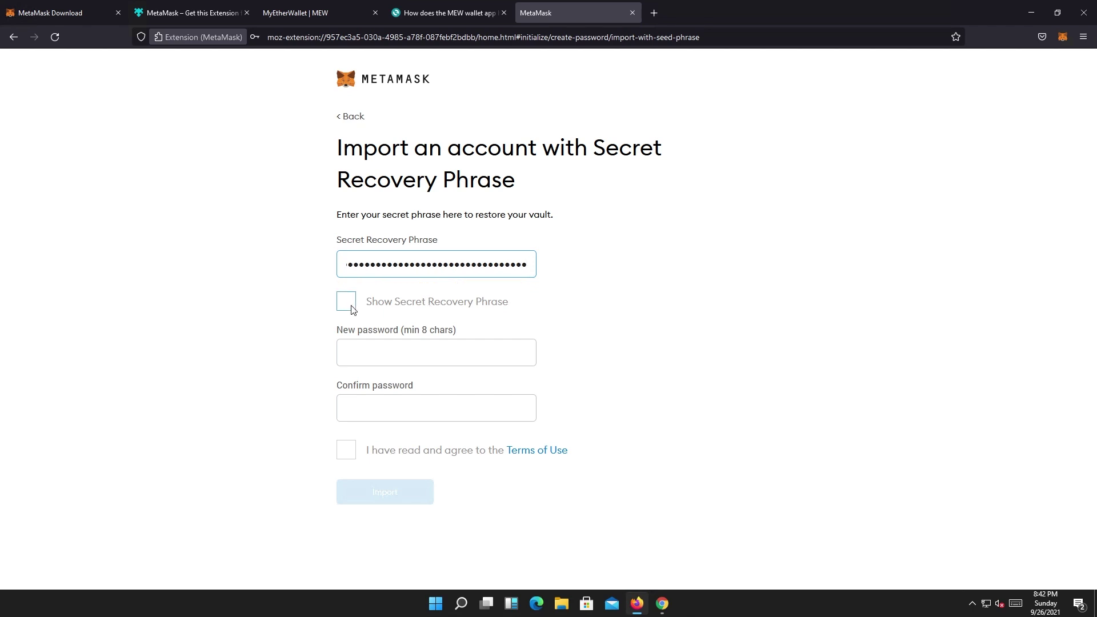
{"action": "left_click", "coordinate": [347, 303]}
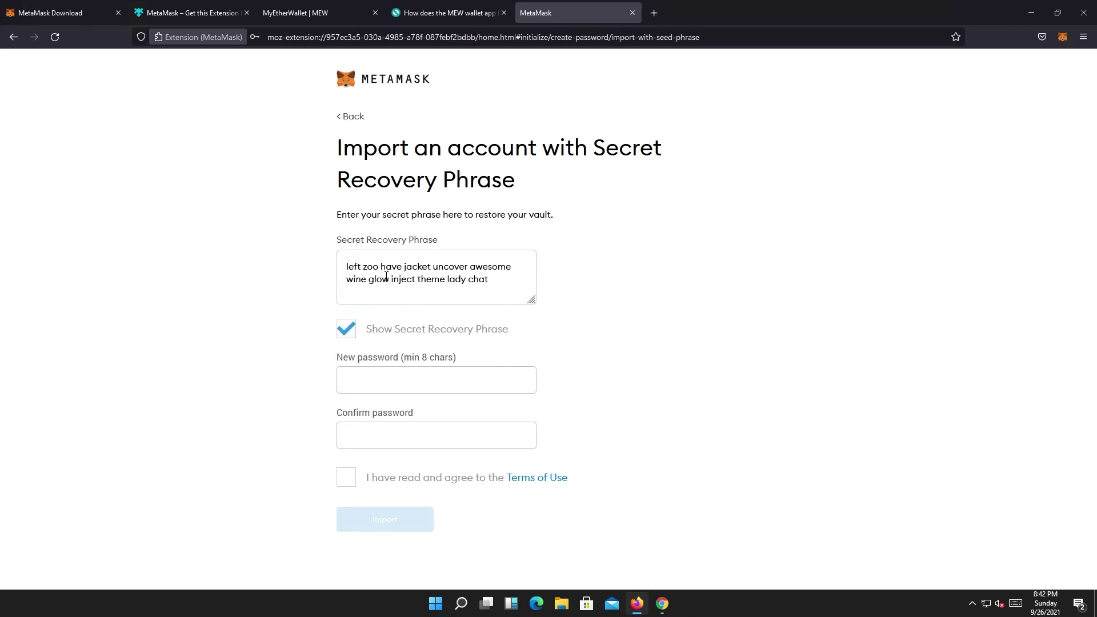
{"action": "left_click", "coordinate": [387, 381]}
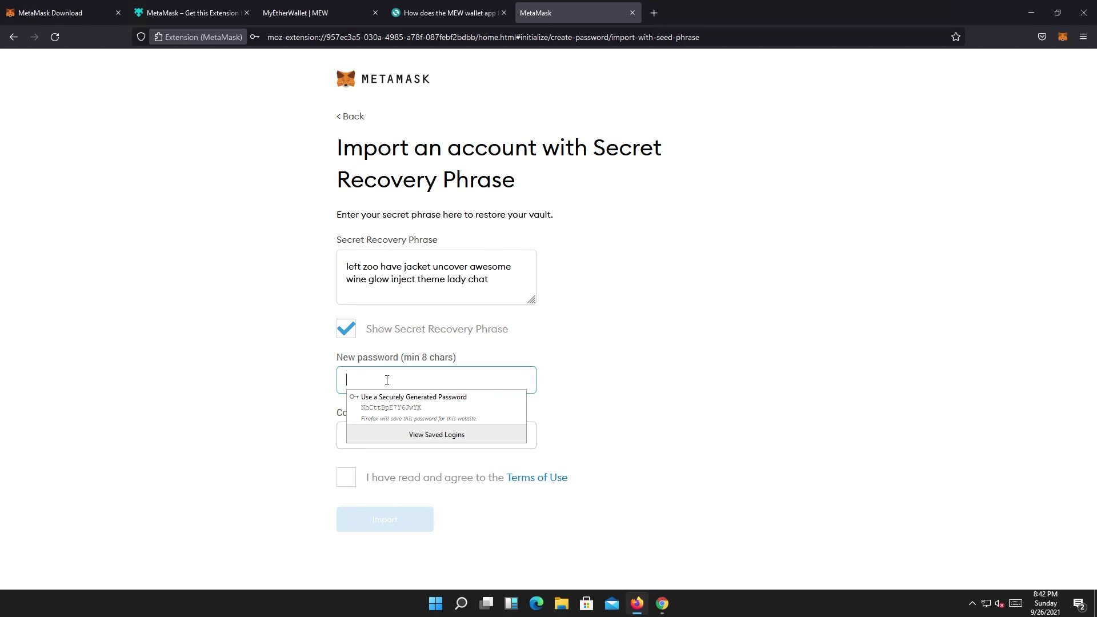
{"action": "type", "text": "••••••••••"}
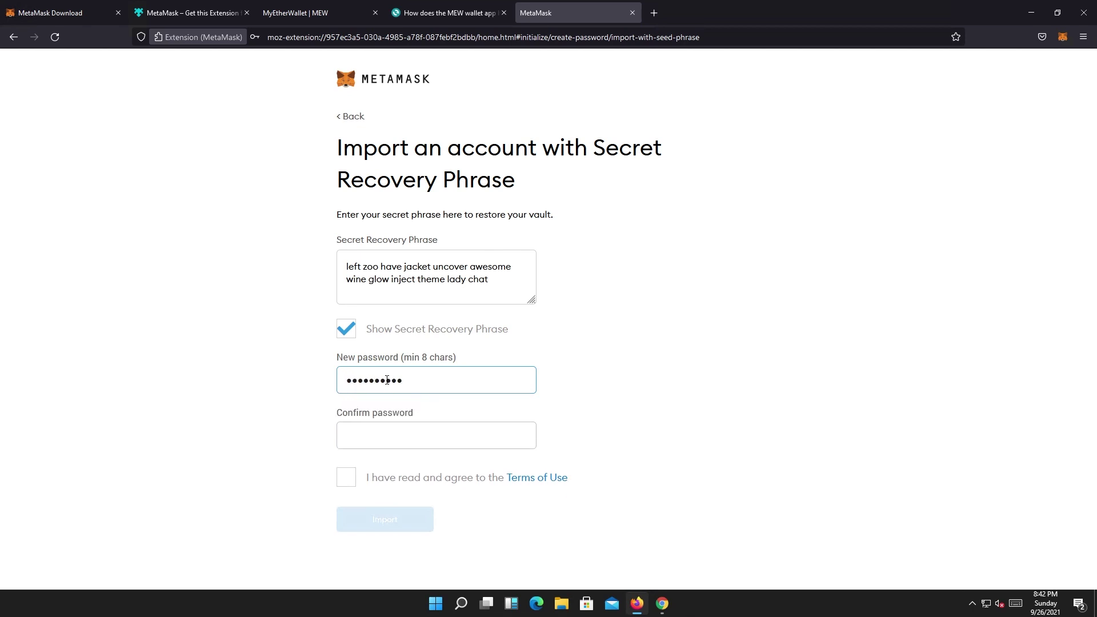
{"action": "key", "text": "Tab"}
{"action": "type", "text": "••••••••••"}
Accept the terms, import the wallet, skip saving the login, and close What's new.
{"action": "left_click", "coordinate": [345, 477]}
{"action": "left_click", "coordinate": [395, 528]}
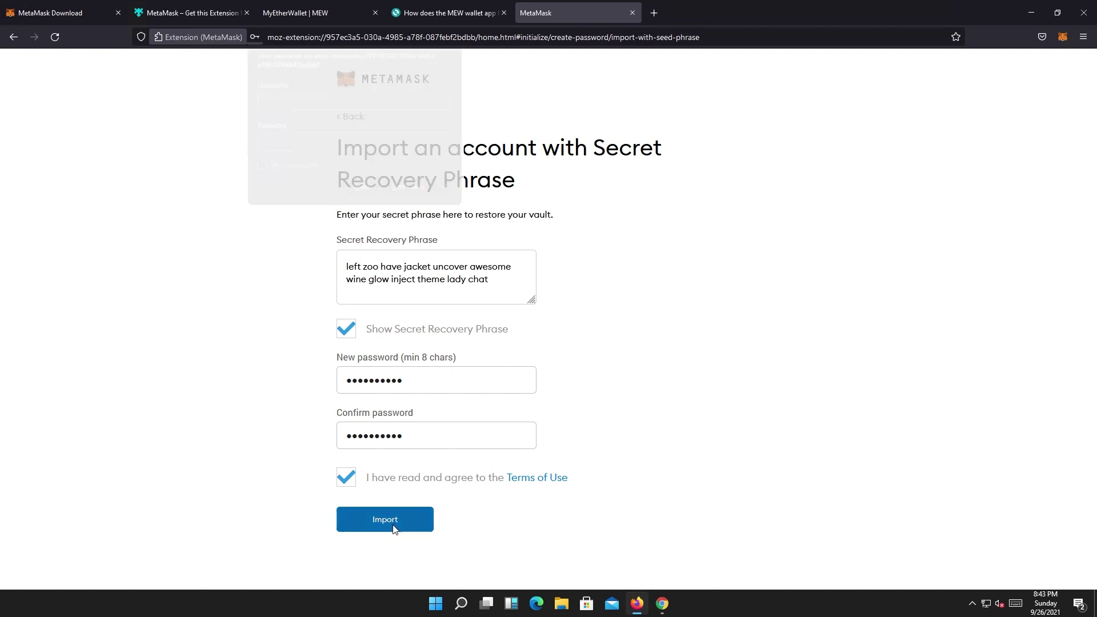
{"action": "left_click", "coordinate": [406, 192]}
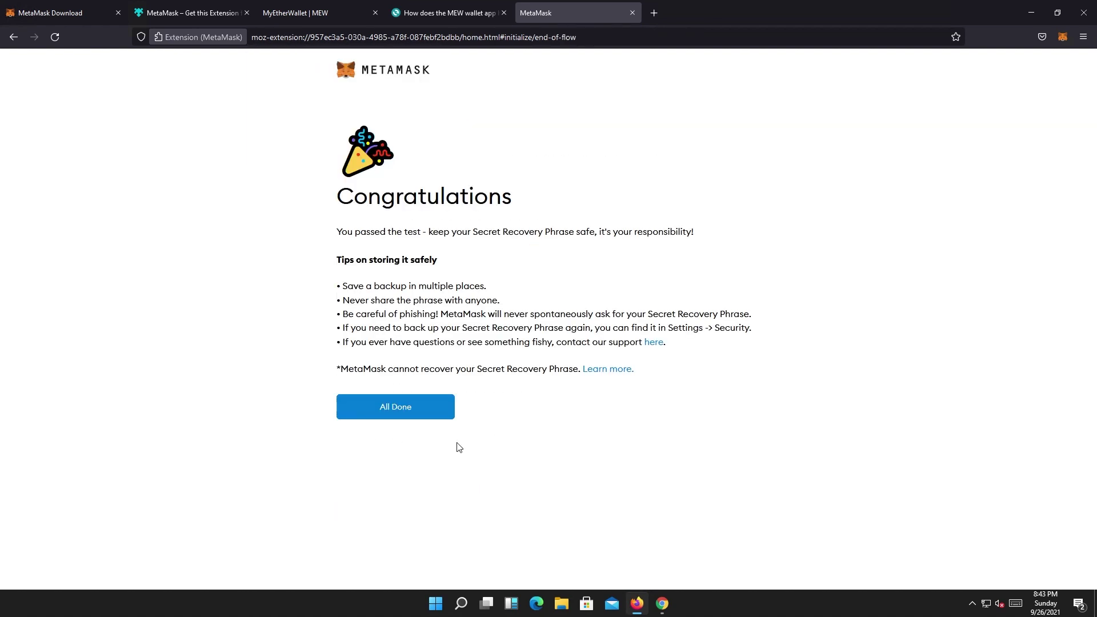
{"action": "left_click", "coordinate": [426, 403]}
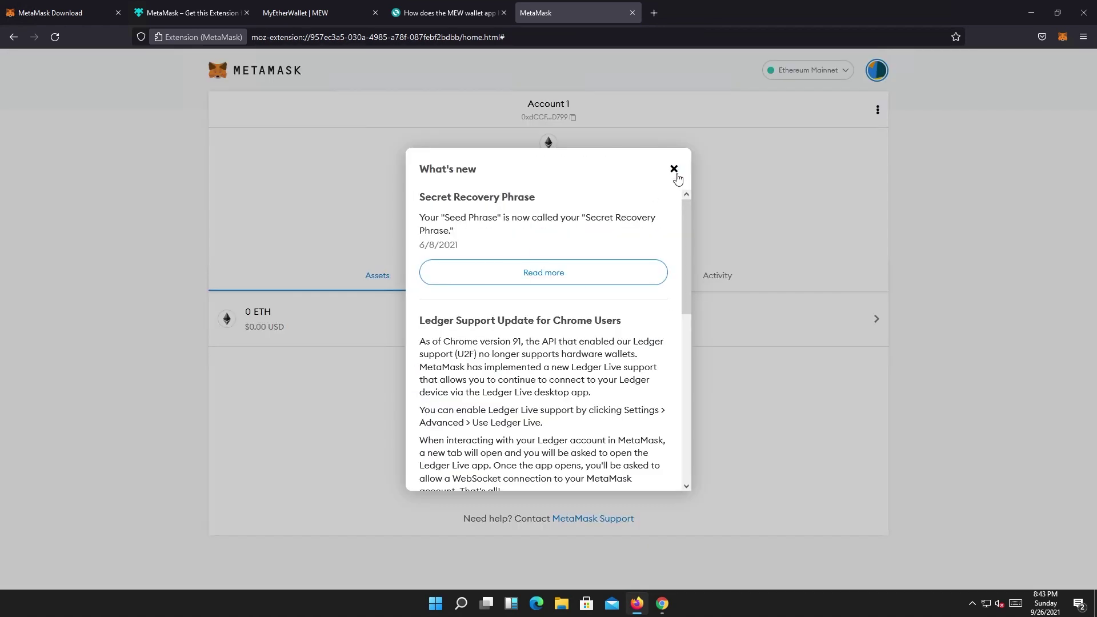
{"action": "left_click", "coordinate": [675, 171]}
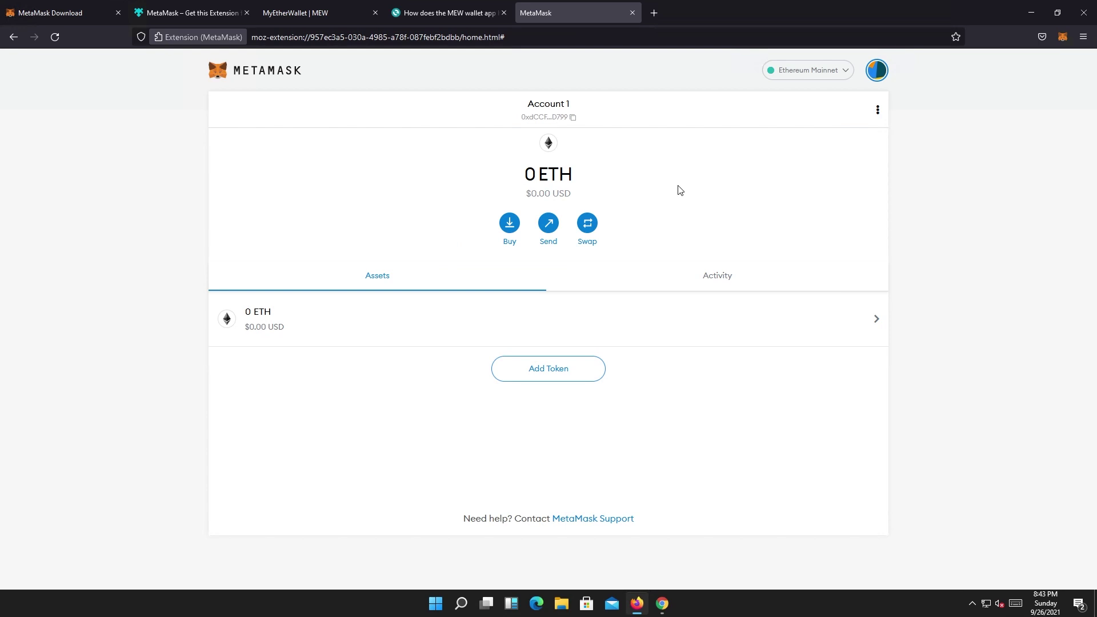
Reveal Account 1's private key in MetaMask by exporting it with the wallet password.
{"action": "left_click", "coordinate": [879, 112]}
{"action": "left_click", "coordinate": [866, 132]}
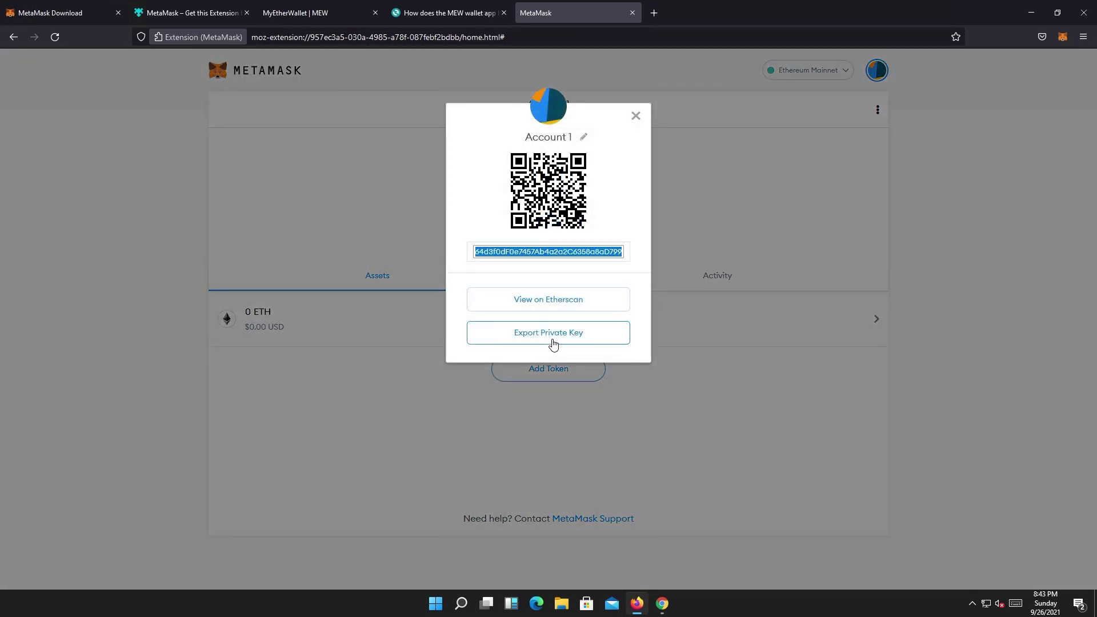
{"action": "left_click", "coordinate": [553, 343]}
{"action": "left_click", "coordinate": [516, 246]}
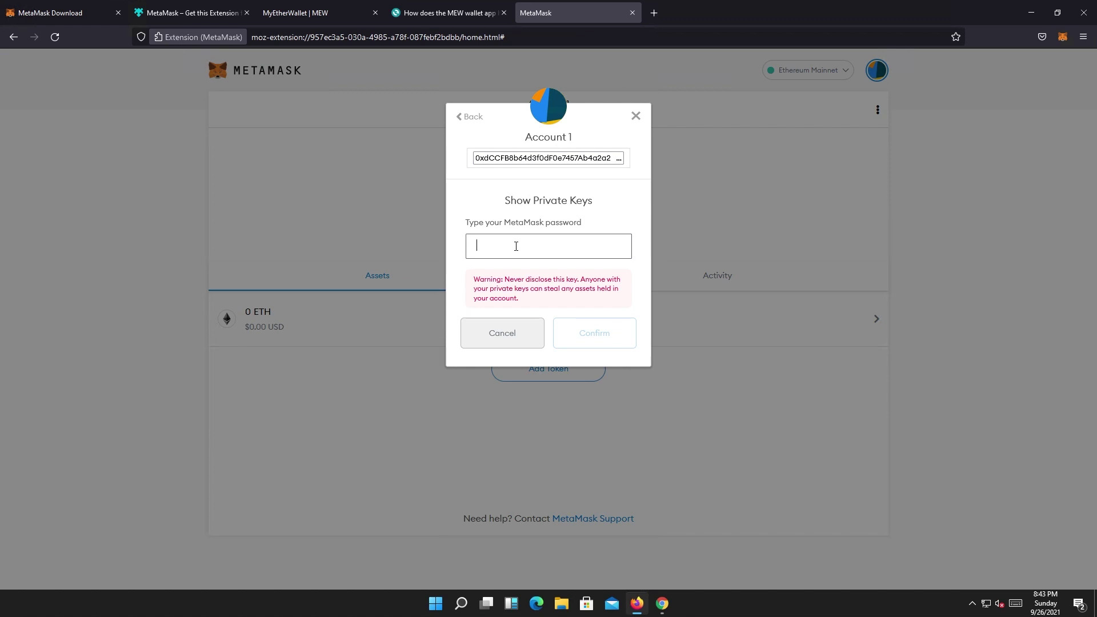
{"action": "type", "text": "****"}
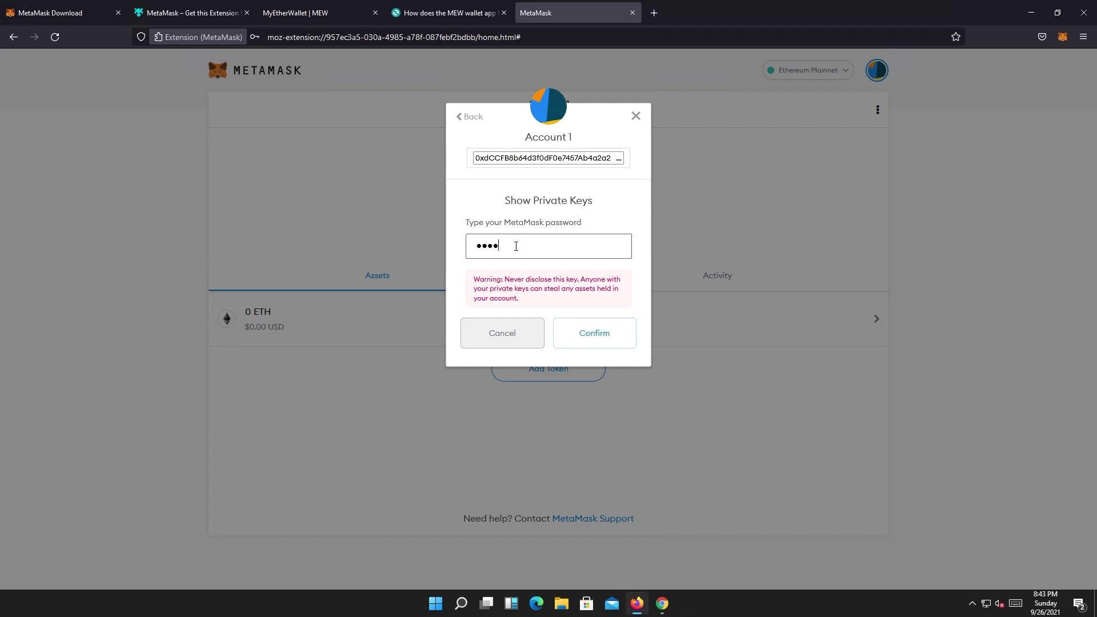
{"action": "type", "text": "*****"}
{"action": "left_click", "coordinate": [614, 332]}
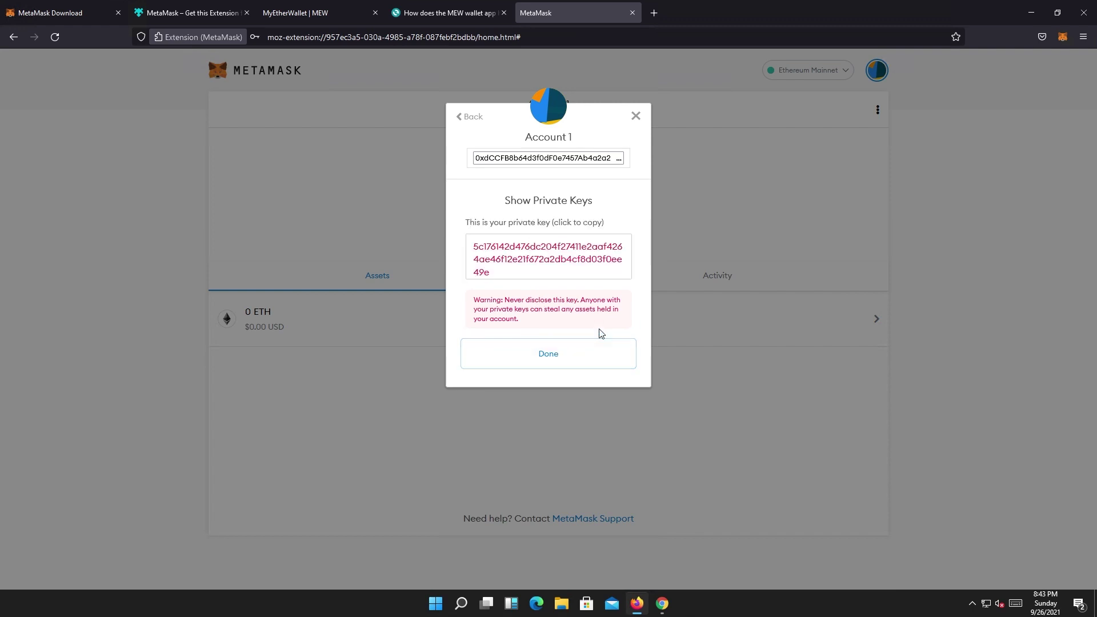
Copy the revealed private key to the clipboard and return to the MyEtherWallet dashboard tab.
{"action": "double_click", "coordinate": [509, 271]}
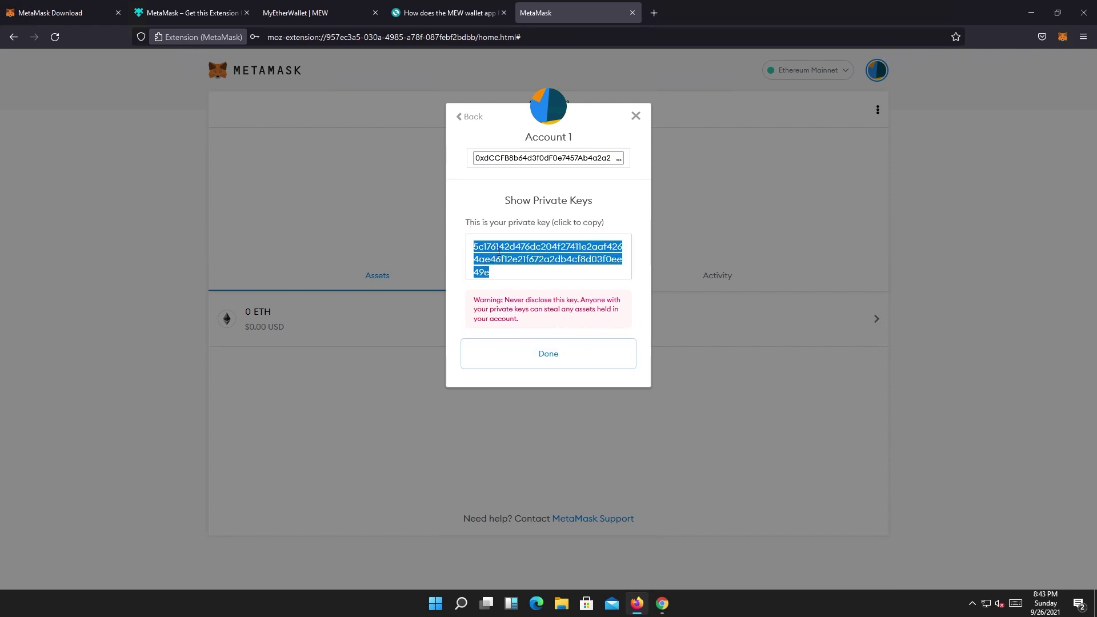
{"action": "right_click", "coordinate": [499, 251]}
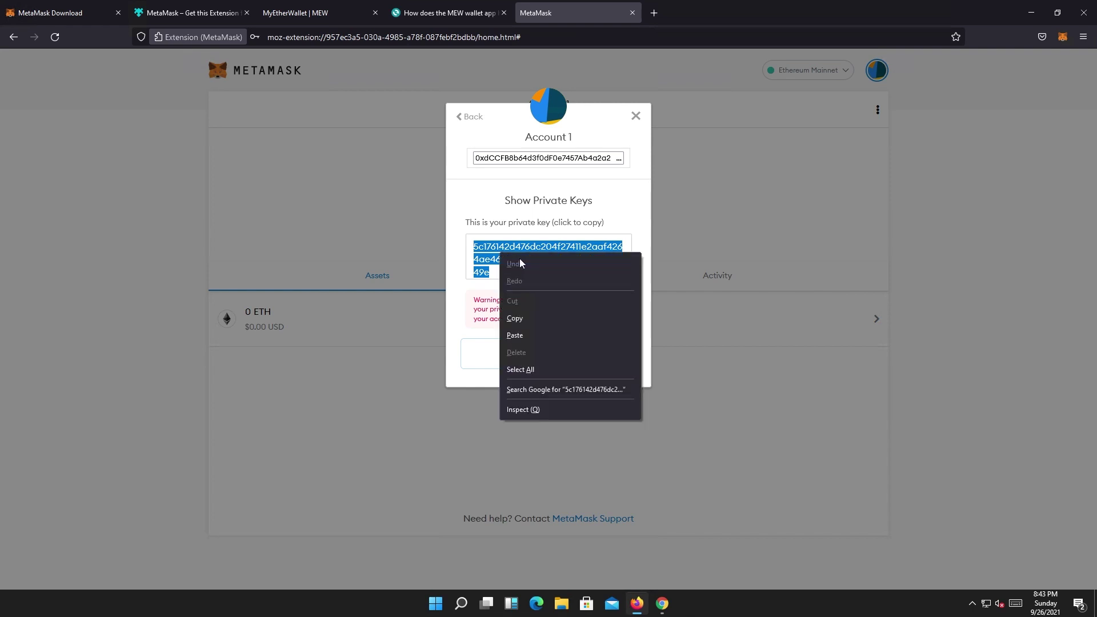
{"action": "left_click", "coordinate": [533, 320]}
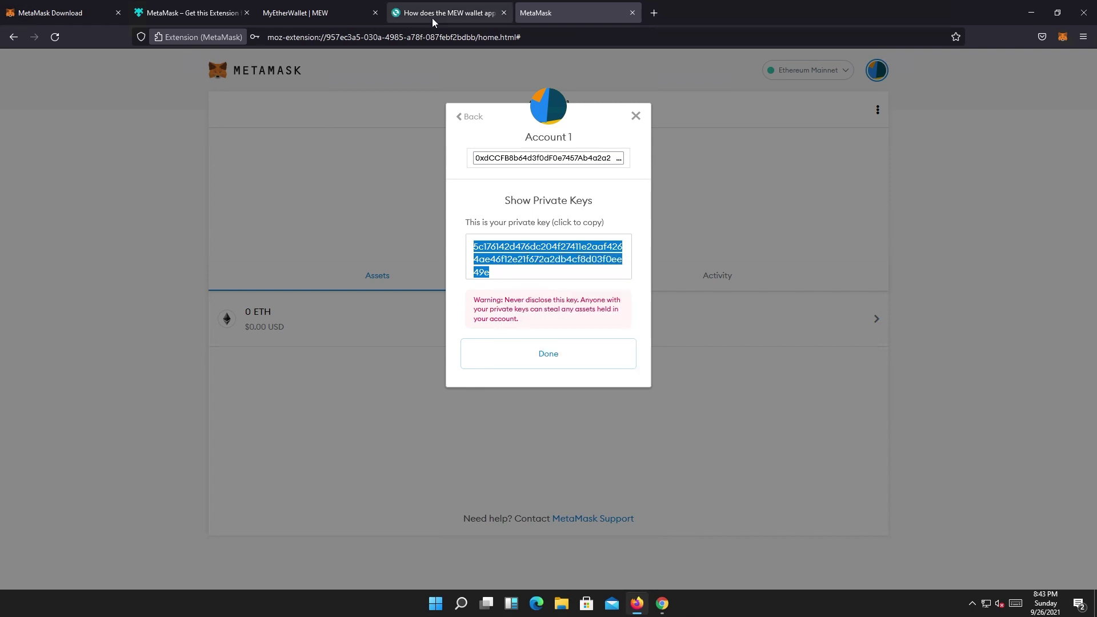
{"action": "left_click", "coordinate": [296, 20]}
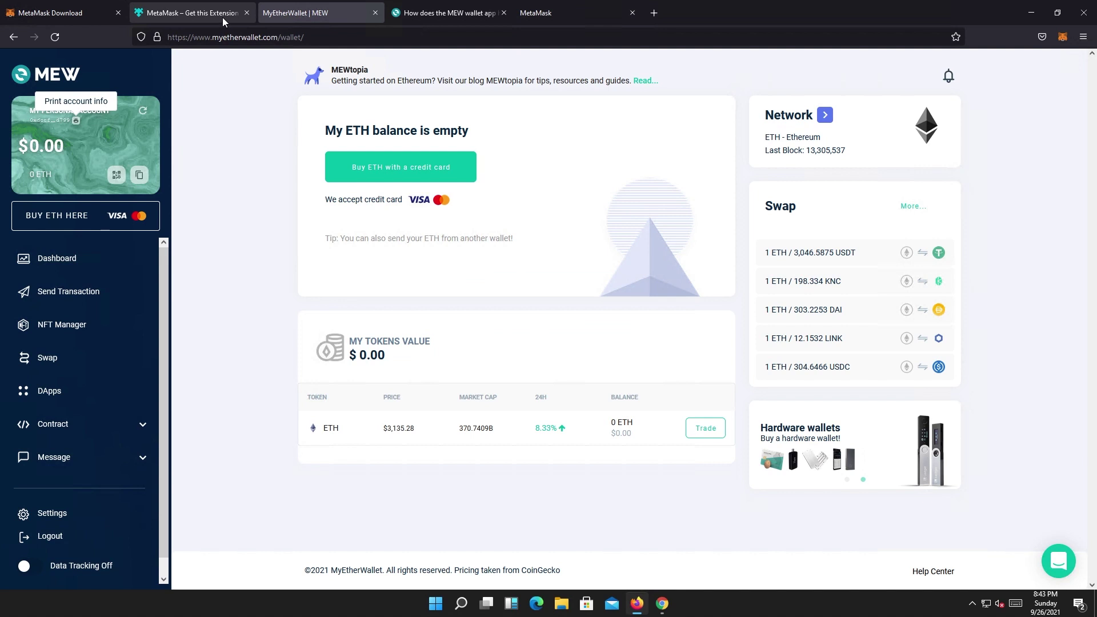
{"action": "left_click", "coordinate": [543, 15]}
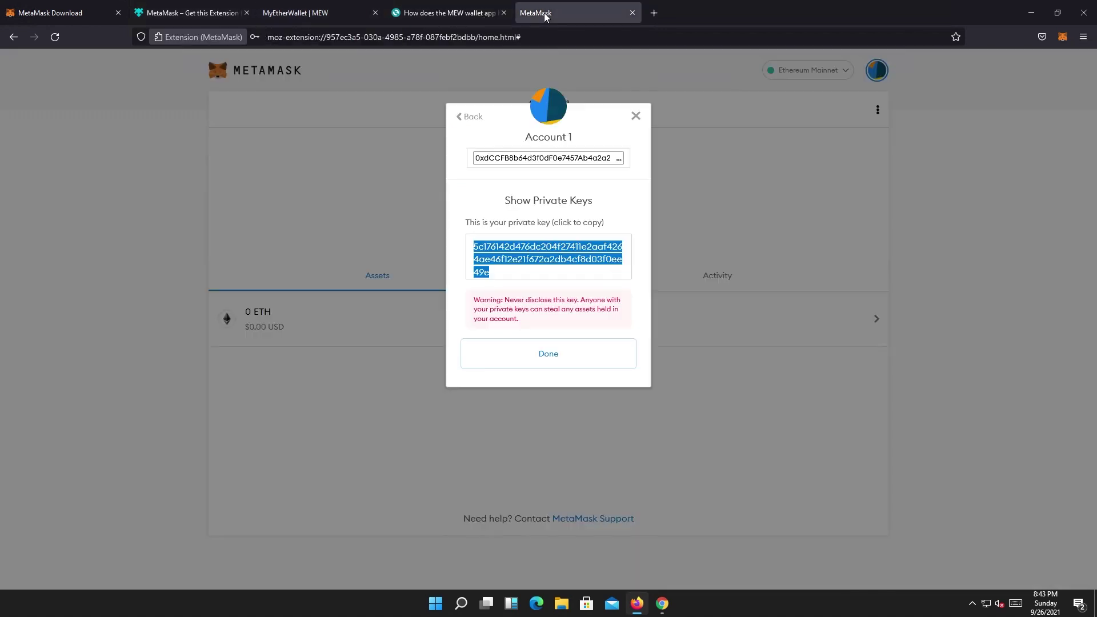
{"action": "right_click", "coordinate": [524, 258]}
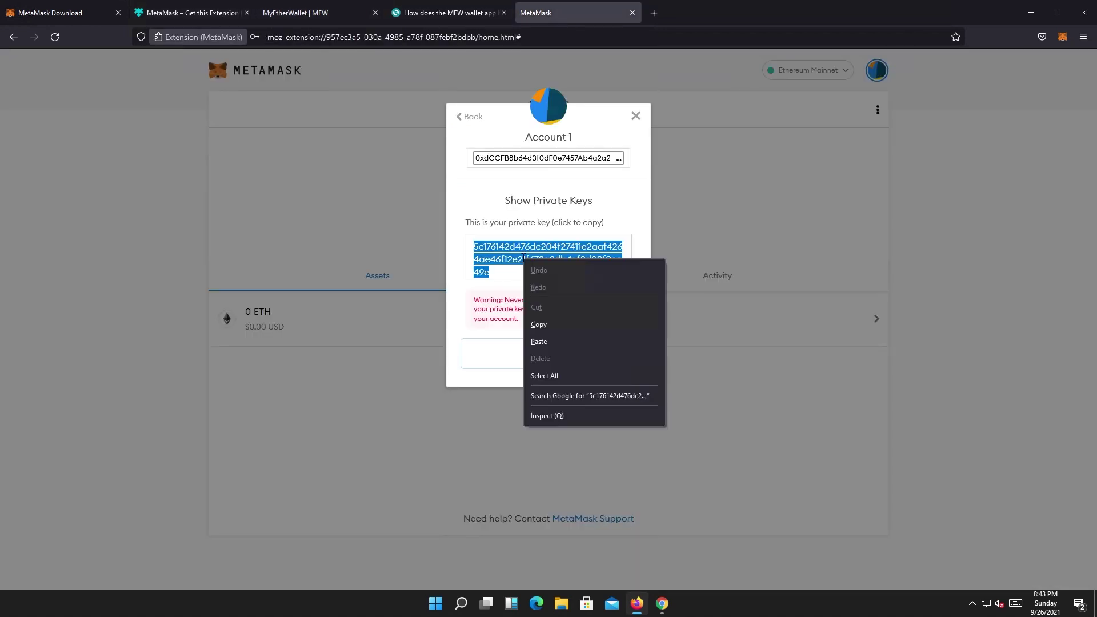
{"action": "left_click", "coordinate": [544, 321]}
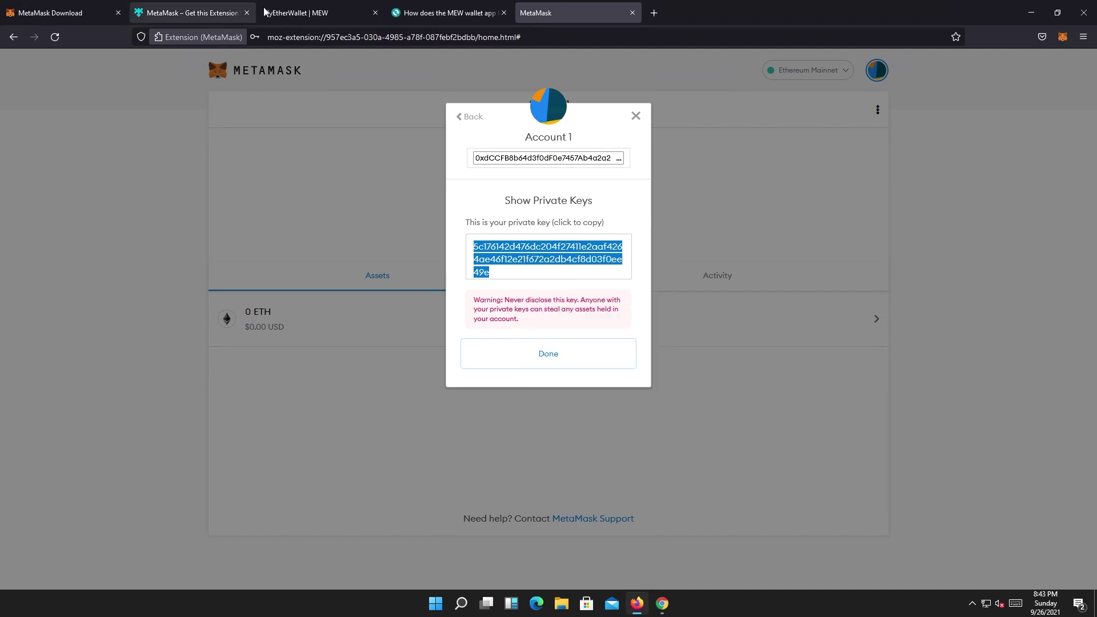
{"action": "left_click", "coordinate": [313, 16]}
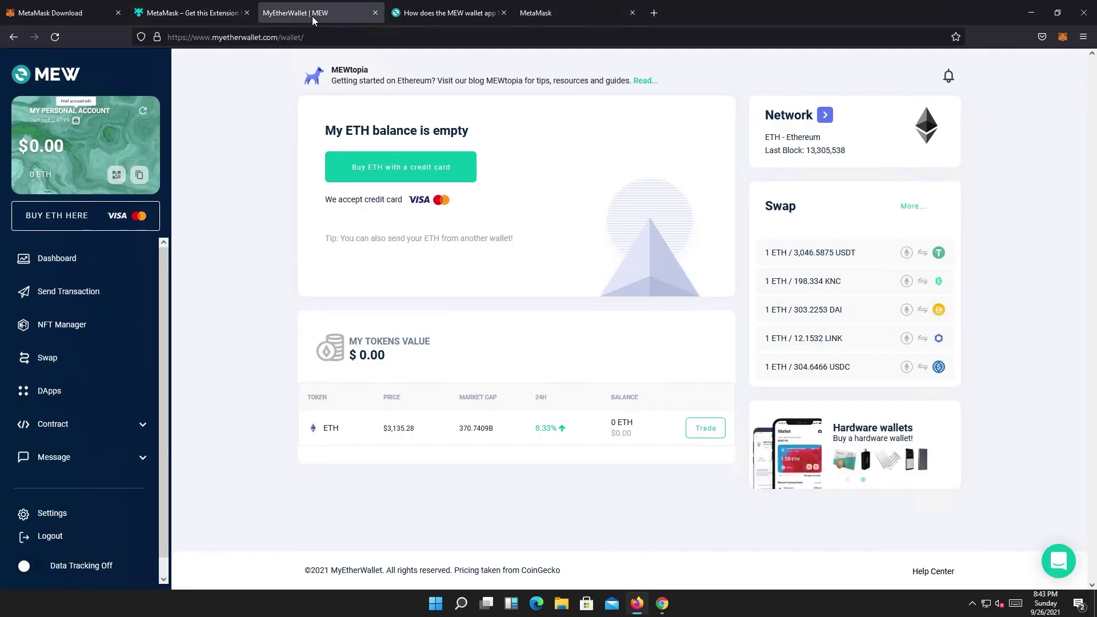
Open MyEtherWallet in a new tab and choose Software > Private Key access.
{"action": "middle_click", "coordinate": [62, 78]}
{"action": "left_click", "coordinate": [441, 16]}
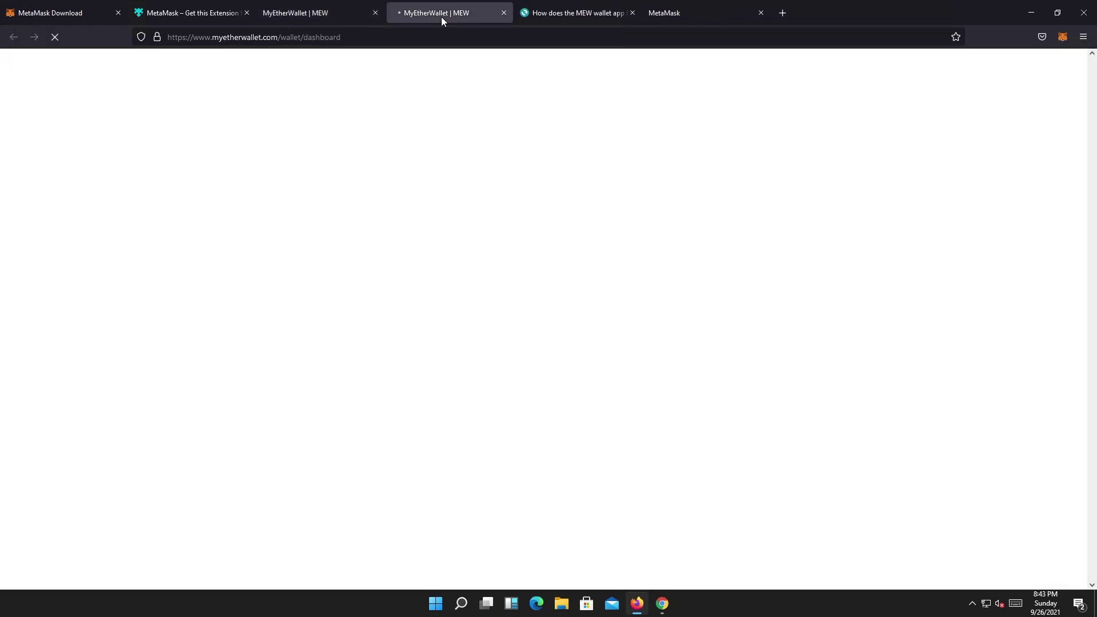
{"action": "scroll", "coordinate": [319, 245], "scroll_direction": "down", "scroll_amount": 2}
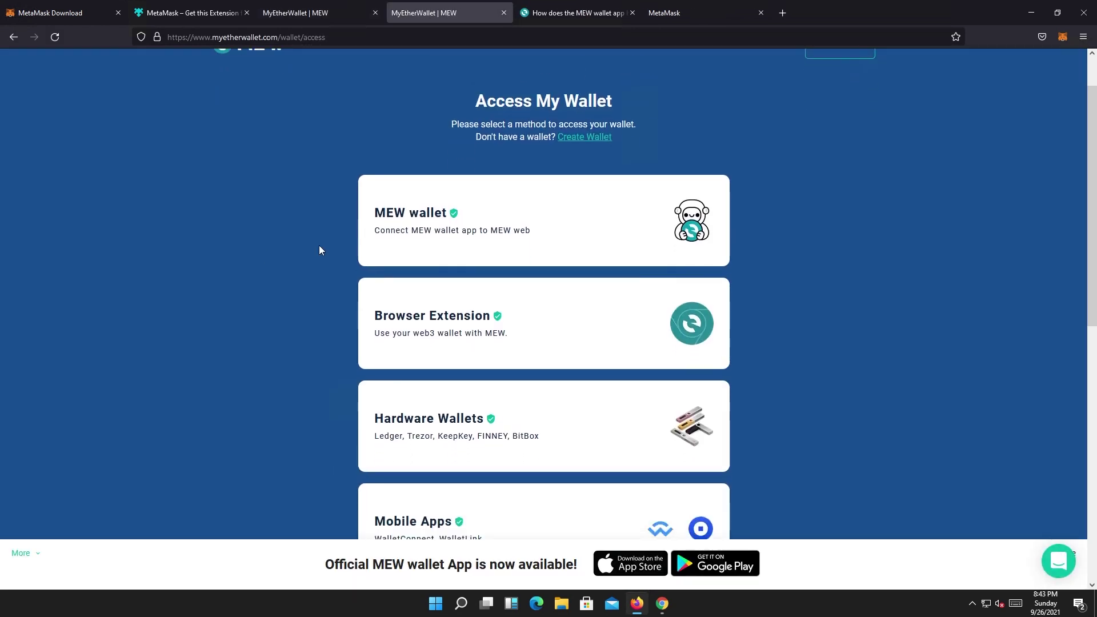
{"action": "scroll", "coordinate": [319, 250], "scroll_direction": "down", "scroll_amount": 3}
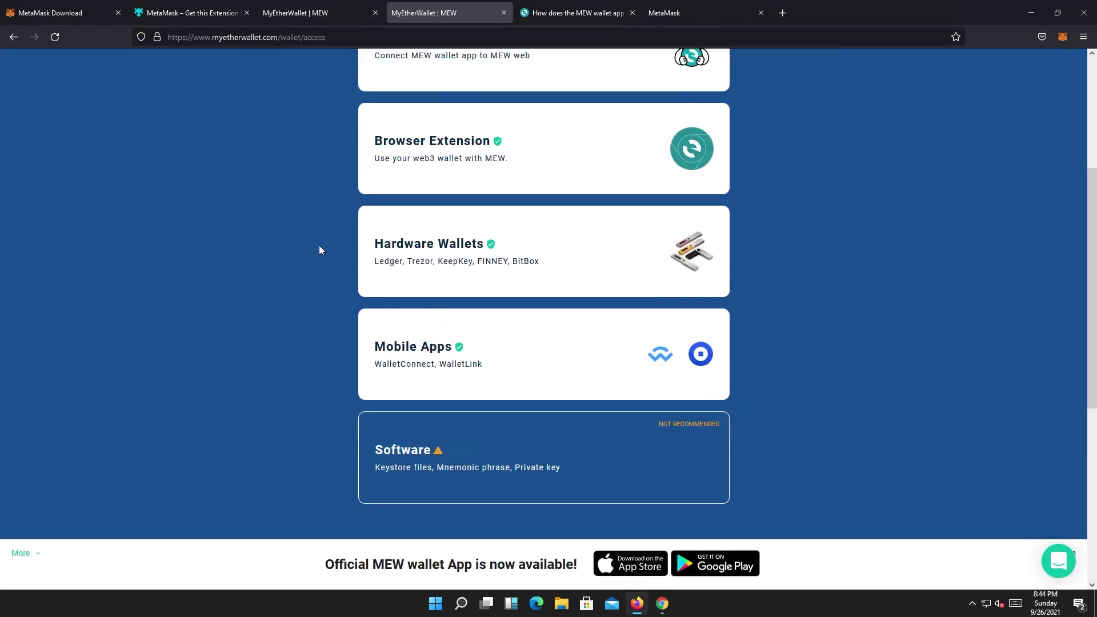
{"action": "left_click", "coordinate": [417, 463]}
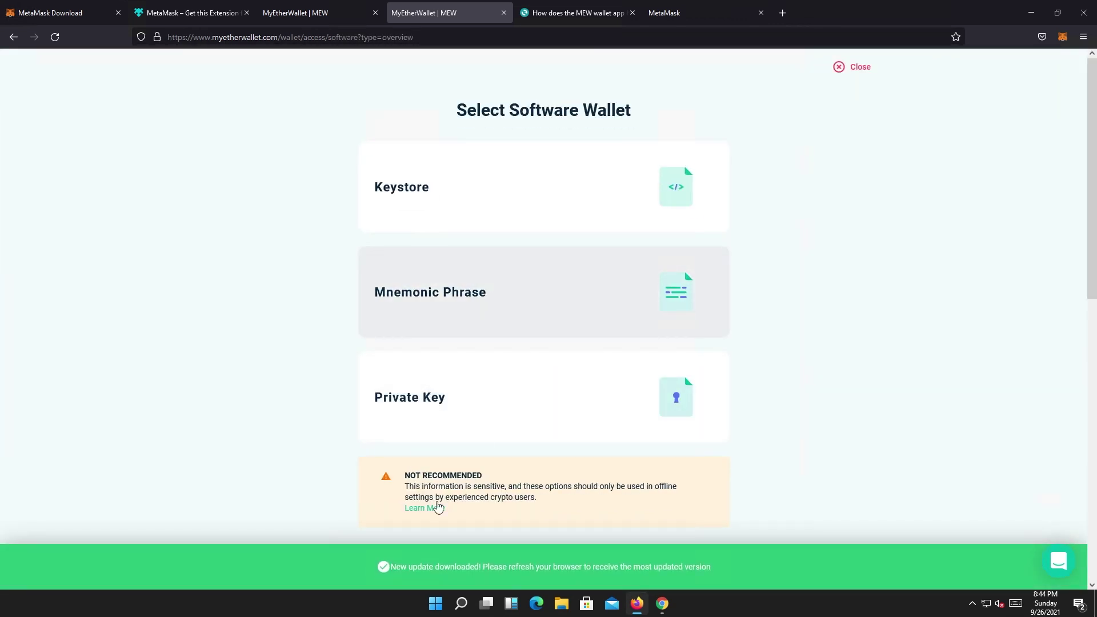
{"action": "left_click", "coordinate": [432, 410]}
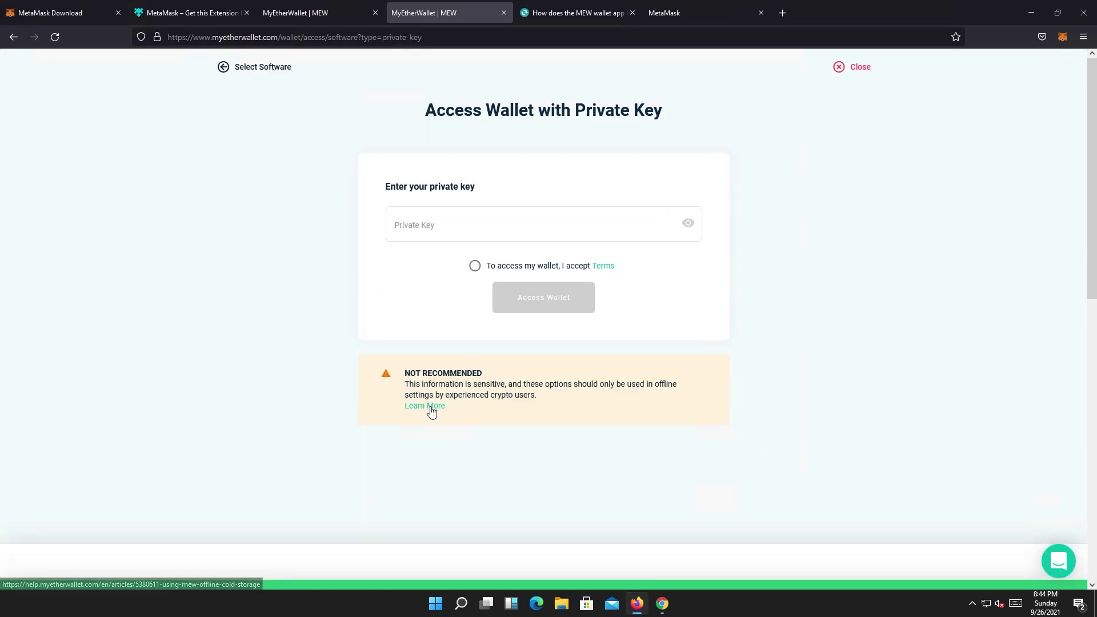
Paste the copied private key, accept the terms, and access the wallet showing 0 ETH.
{"action": "right_click", "coordinate": [442, 225]}
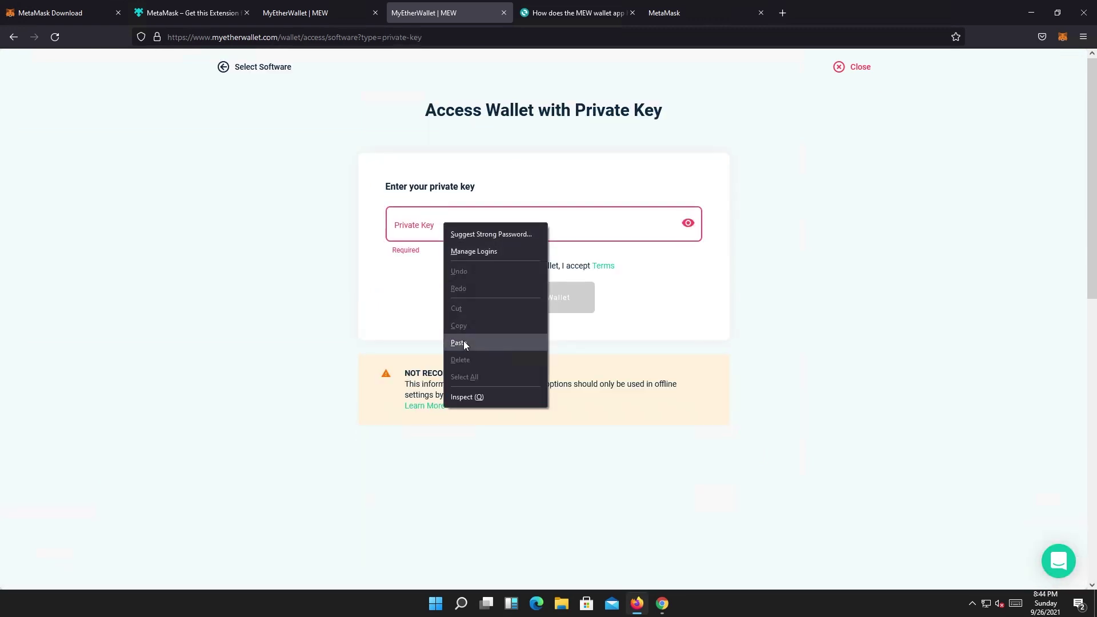
{"action": "left_click", "coordinate": [458, 343]}
{"action": "left_click", "coordinate": [460, 233]}
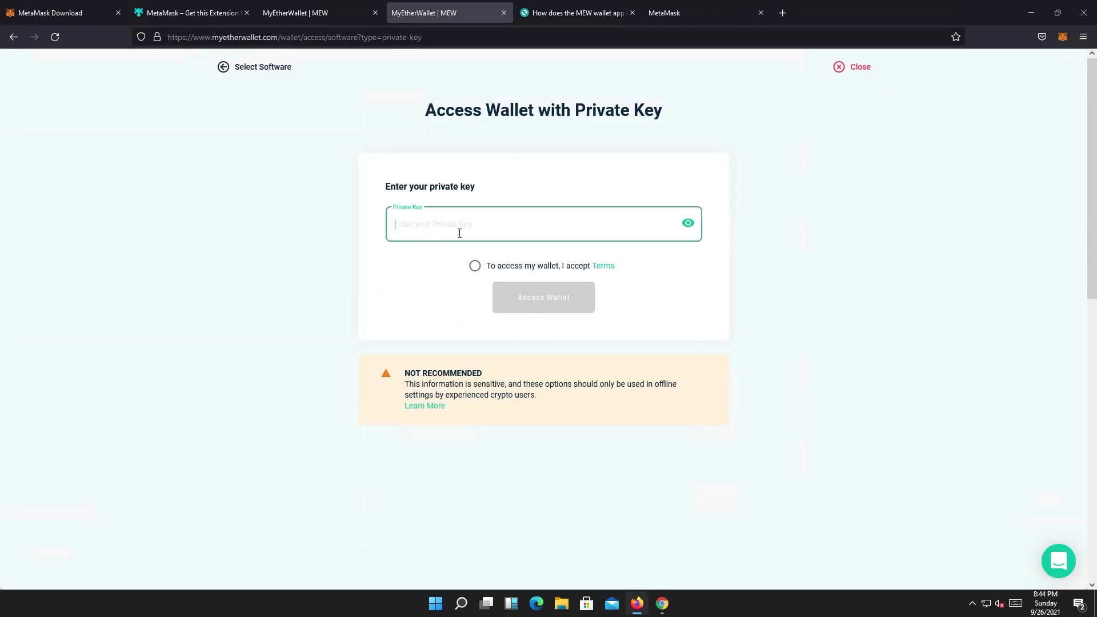
{"action": "key", "text": "ctrl+v"}
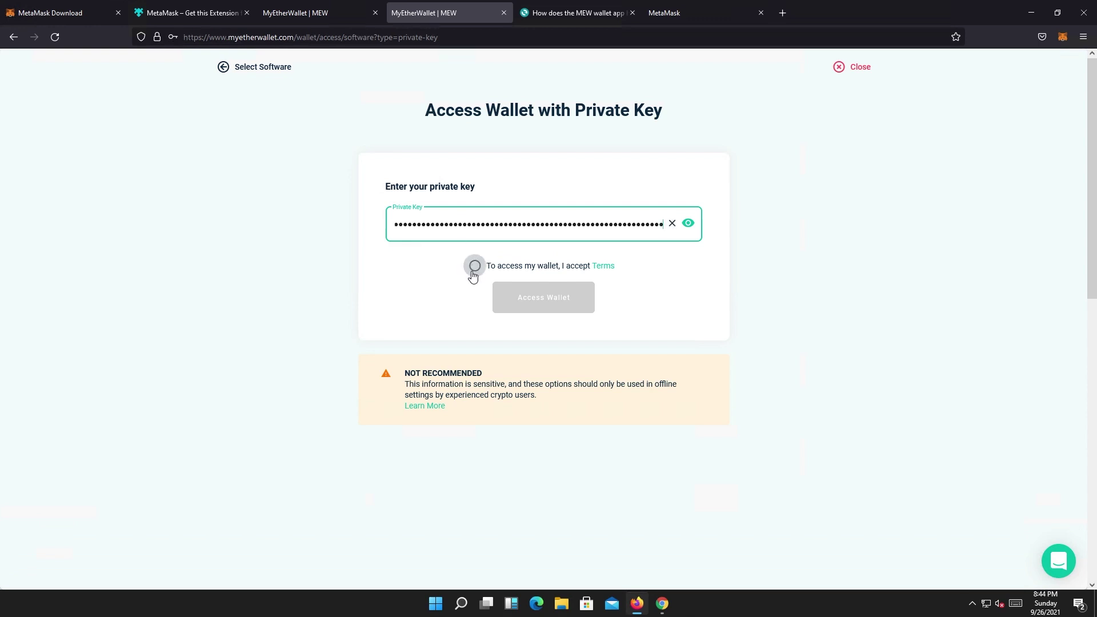
{"action": "left_click", "coordinate": [475, 266]}
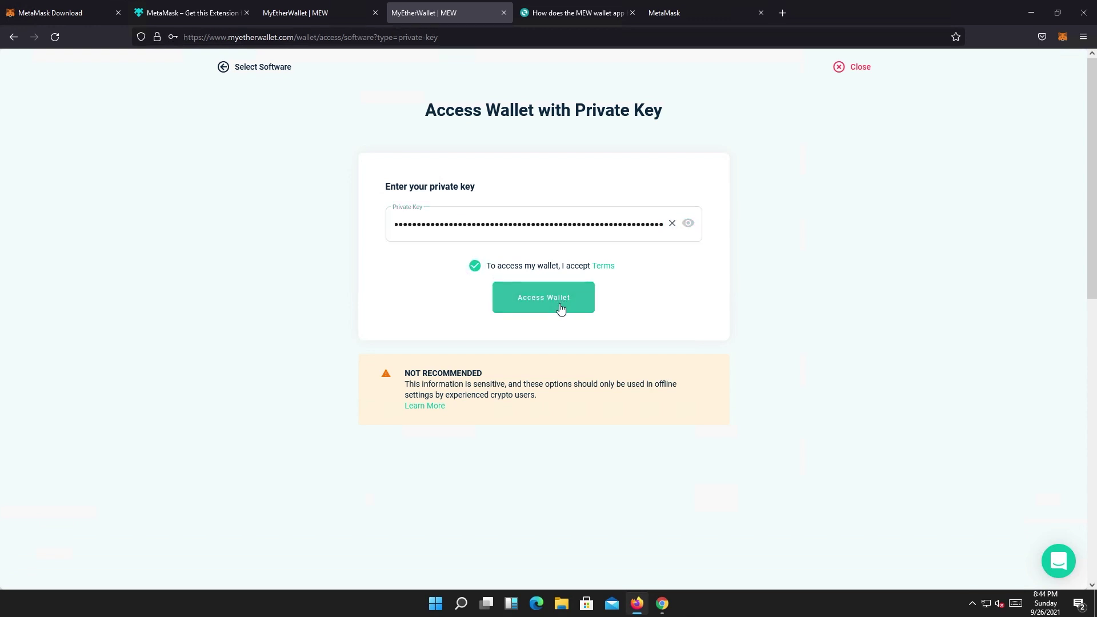
{"action": "left_click", "coordinate": [560, 308]}
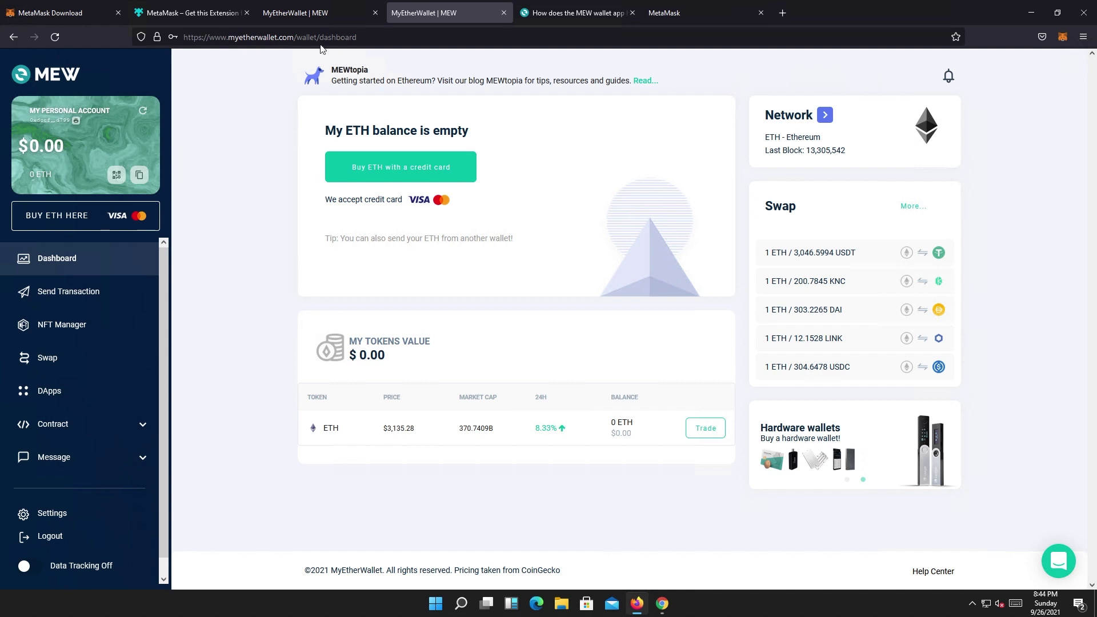
Open and scroll through the first session's paper wallet, which shows only the address.
{"action": "left_click", "coordinate": [319, 14]}
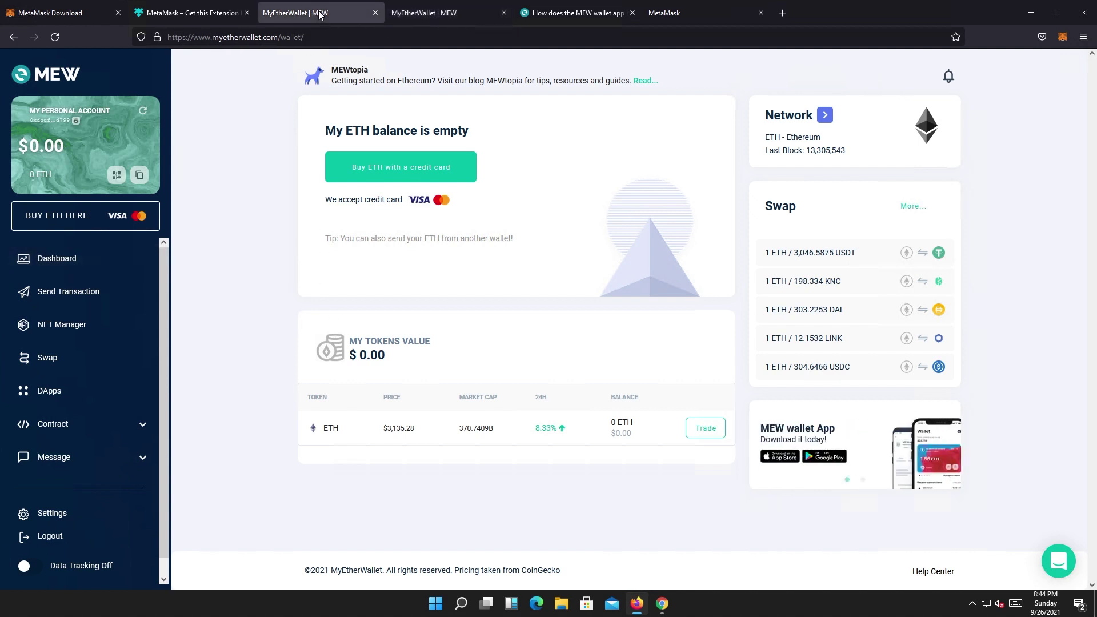
{"action": "left_click", "coordinate": [76, 121]}
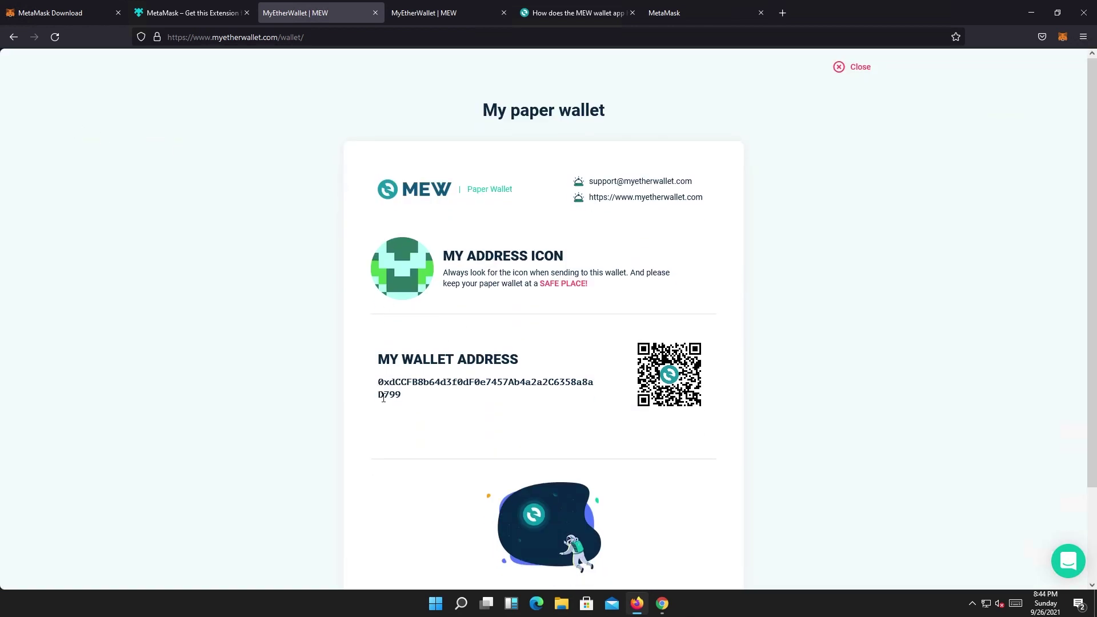
{"action": "scroll", "coordinate": [480, 417], "scroll_direction": "down", "scroll_amount": 2}
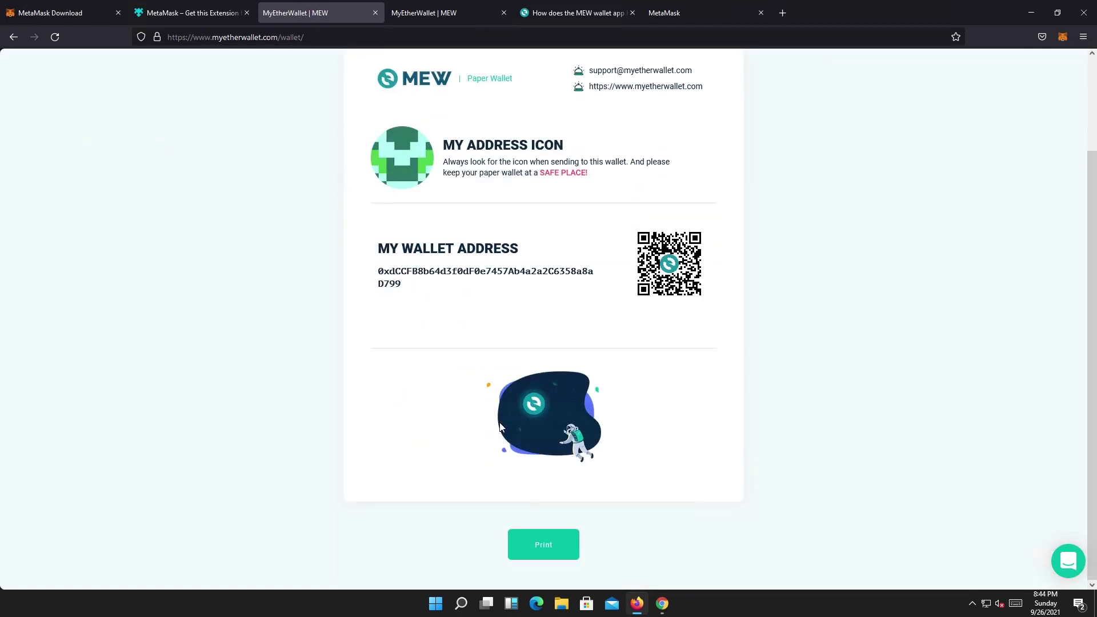
{"action": "scroll", "coordinate": [563, 385], "scroll_direction": "up", "scroll_amount": 2}
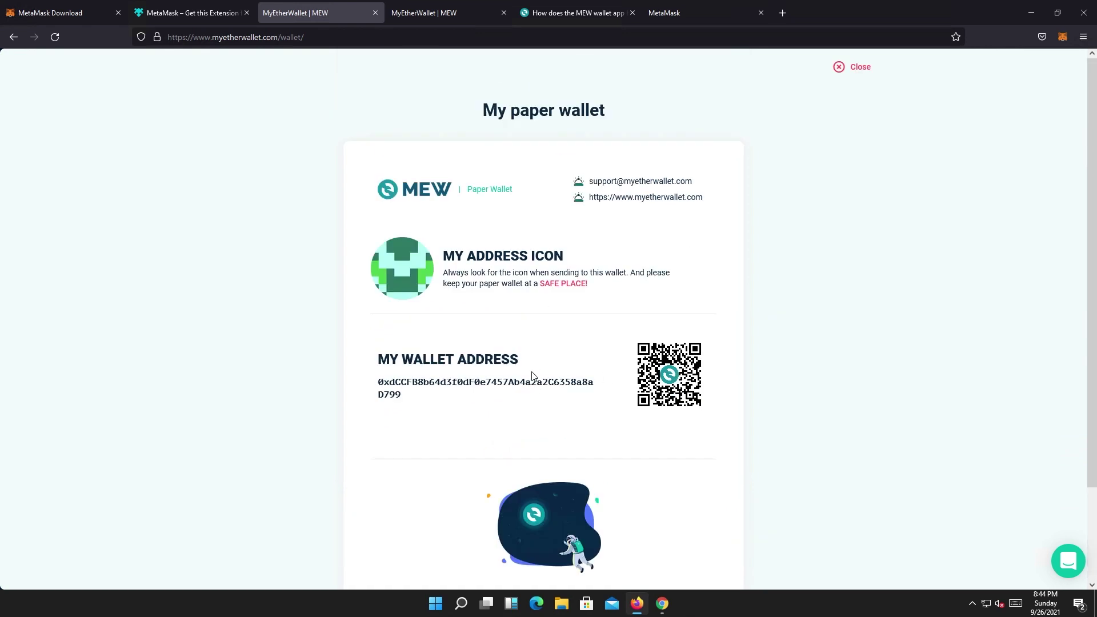
Open and scroll through the private-key session's paper wallet, showing address and private key QR codes.
{"action": "left_click", "coordinate": [433, 15]}
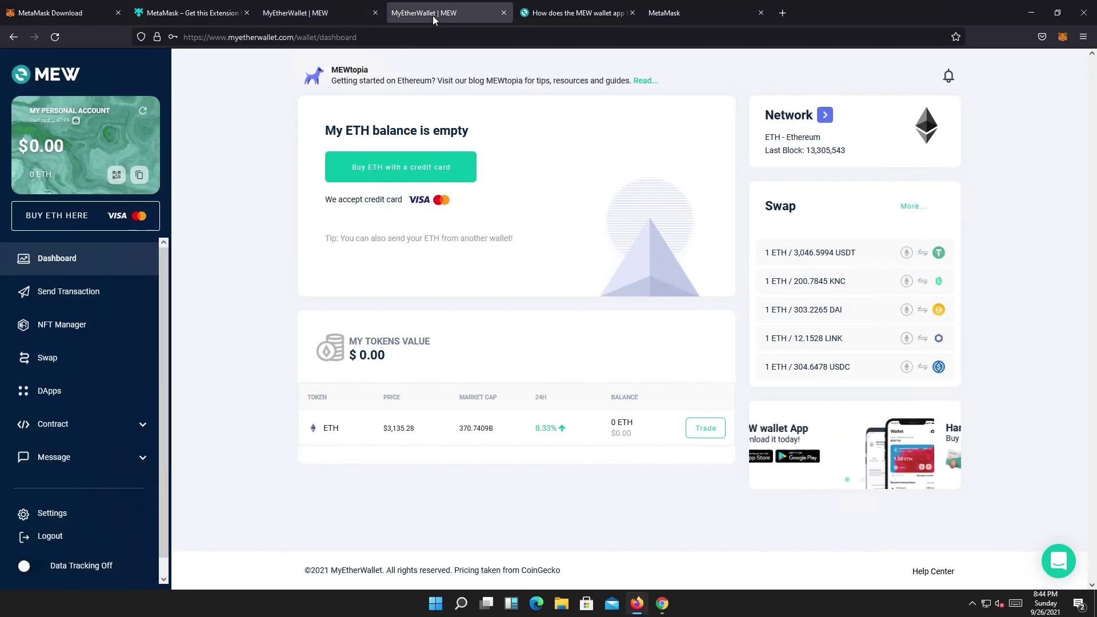
{"action": "left_click", "coordinate": [77, 119]}
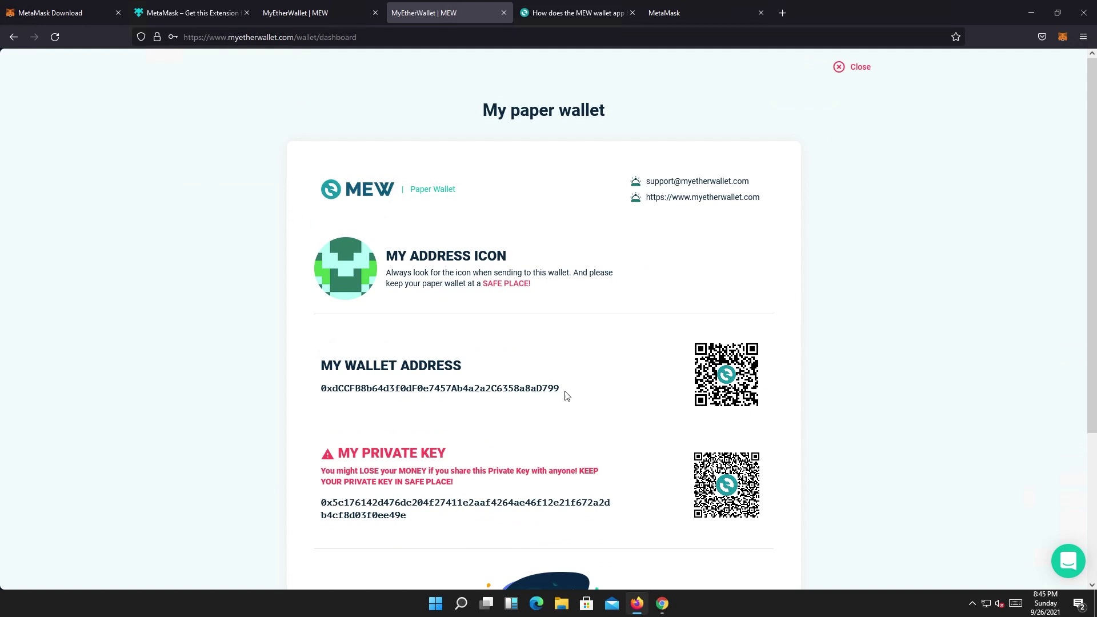
{"action": "scroll", "coordinate": [577, 398], "scroll_direction": "down", "scroll_amount": 1}
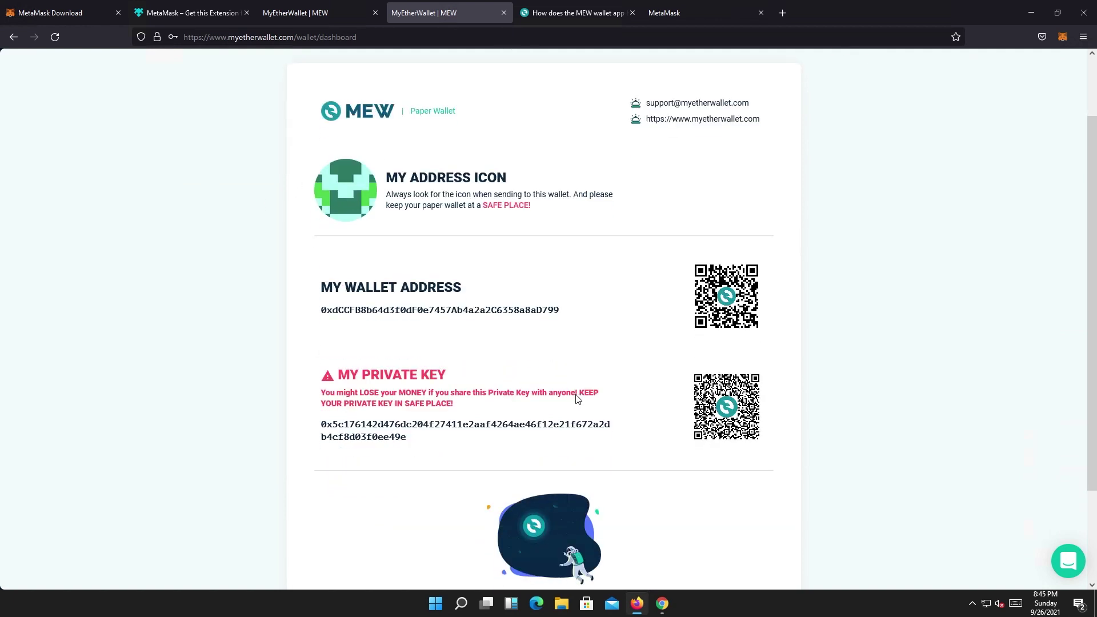
{"action": "scroll", "coordinate": [577, 398], "scroll_direction": "down", "scroll_amount": 2}
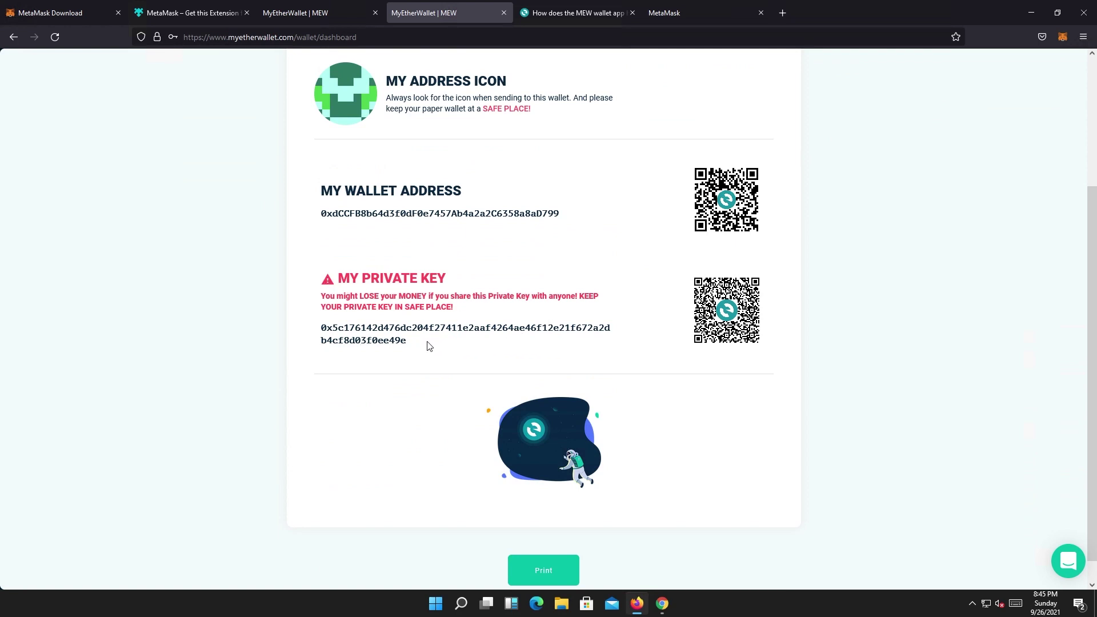
{"action": "scroll", "coordinate": [454, 343], "scroll_direction": "up", "scroll_amount": 4}
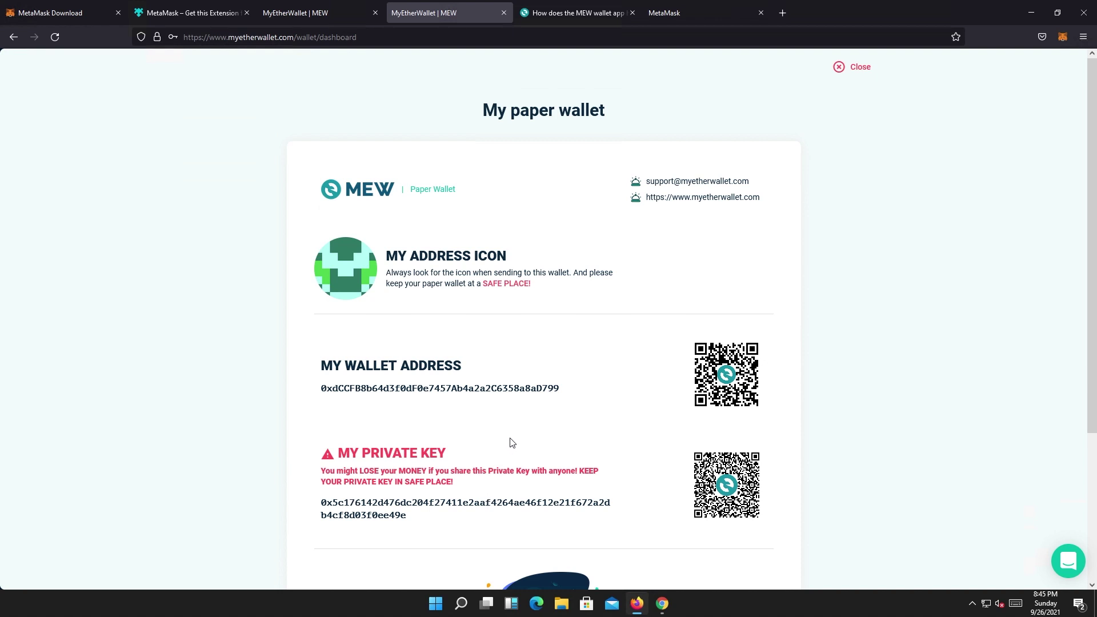
Close the first session's My paper wallet page to return to its $0.00 dashboard.
{"action": "left_click", "coordinate": [285, 15]}
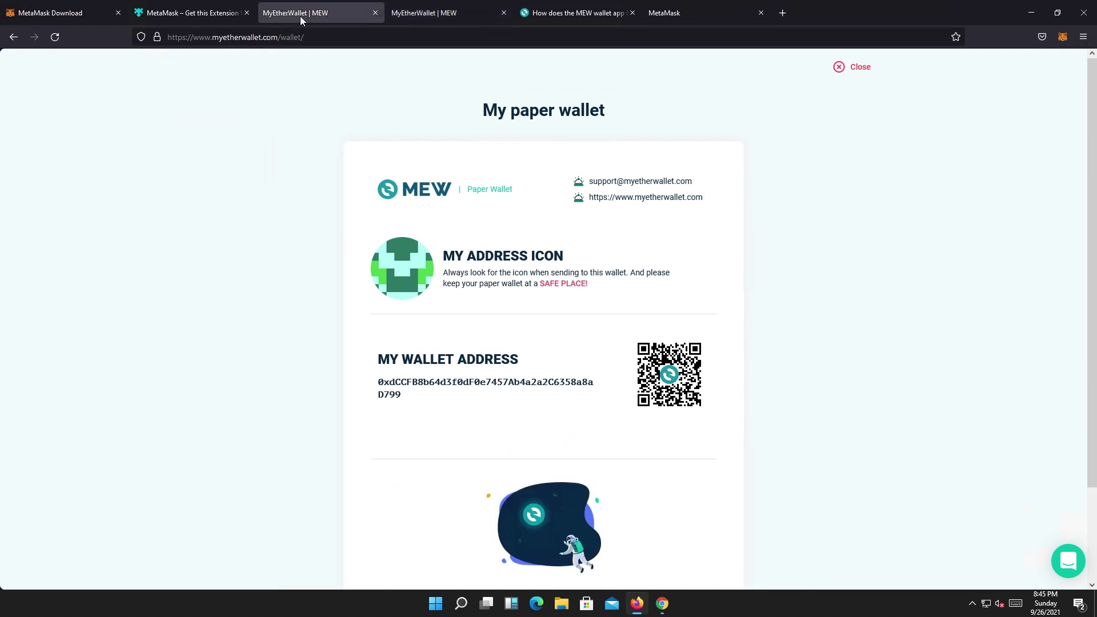
{"action": "left_click", "coordinate": [857, 68]}
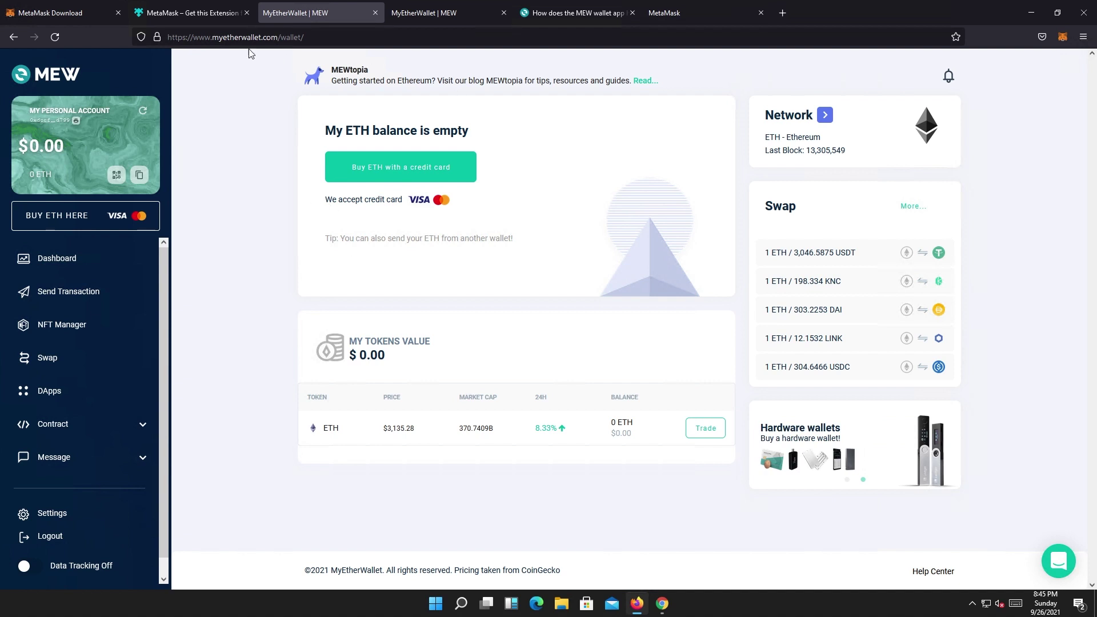
Go back to the MetaMask tab with Account 1's Show Private Keys dialog.
{"action": "left_click", "coordinate": [64, 16]}
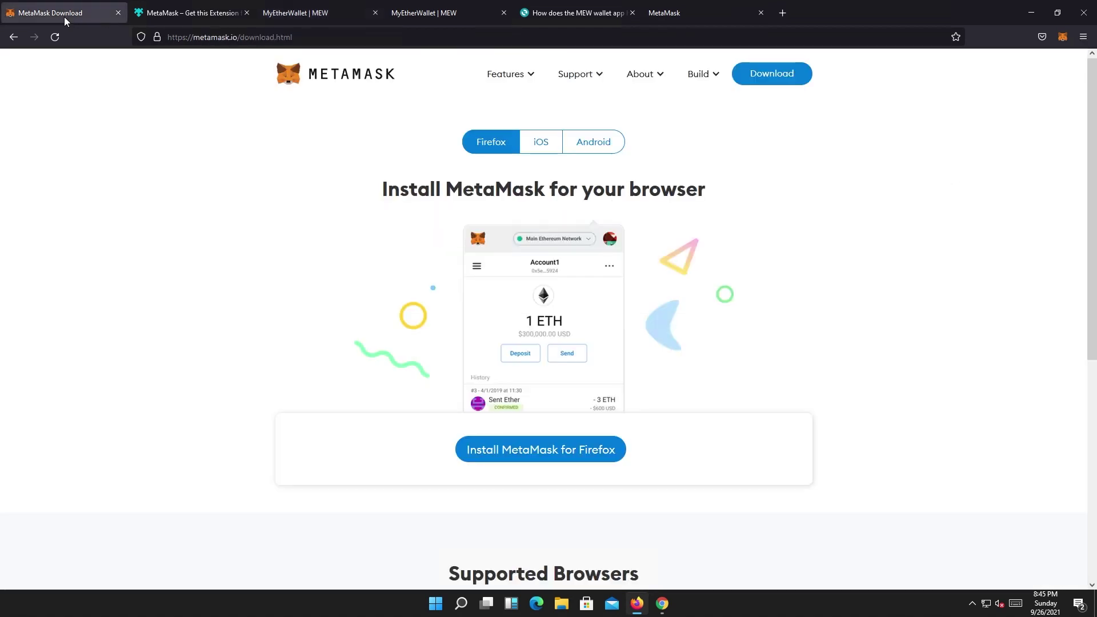
{"action": "left_click", "coordinate": [687, 16]}
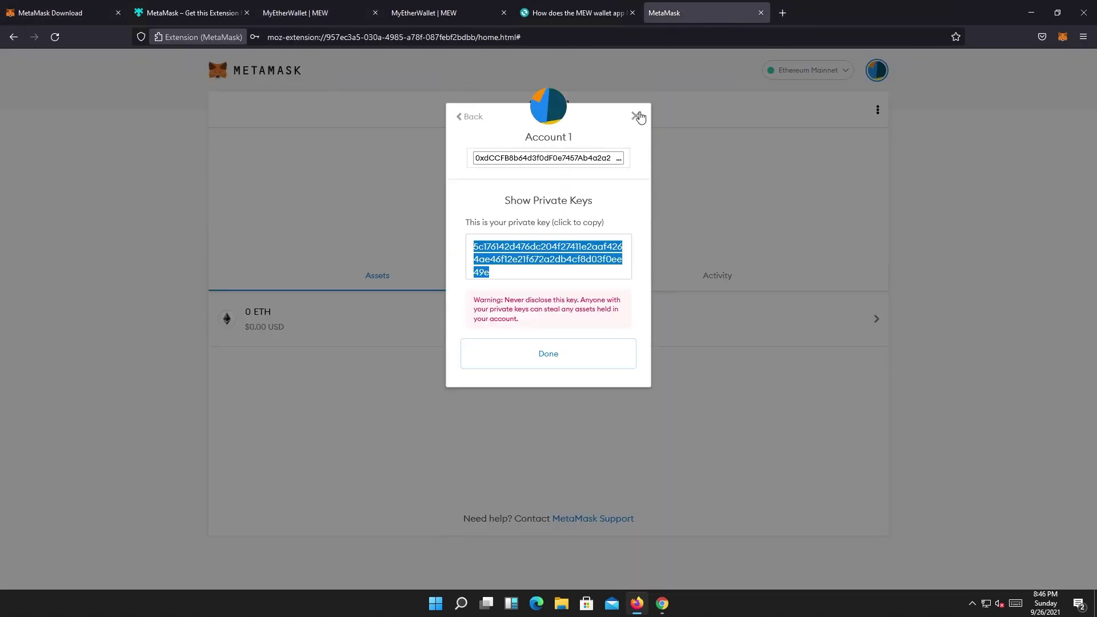